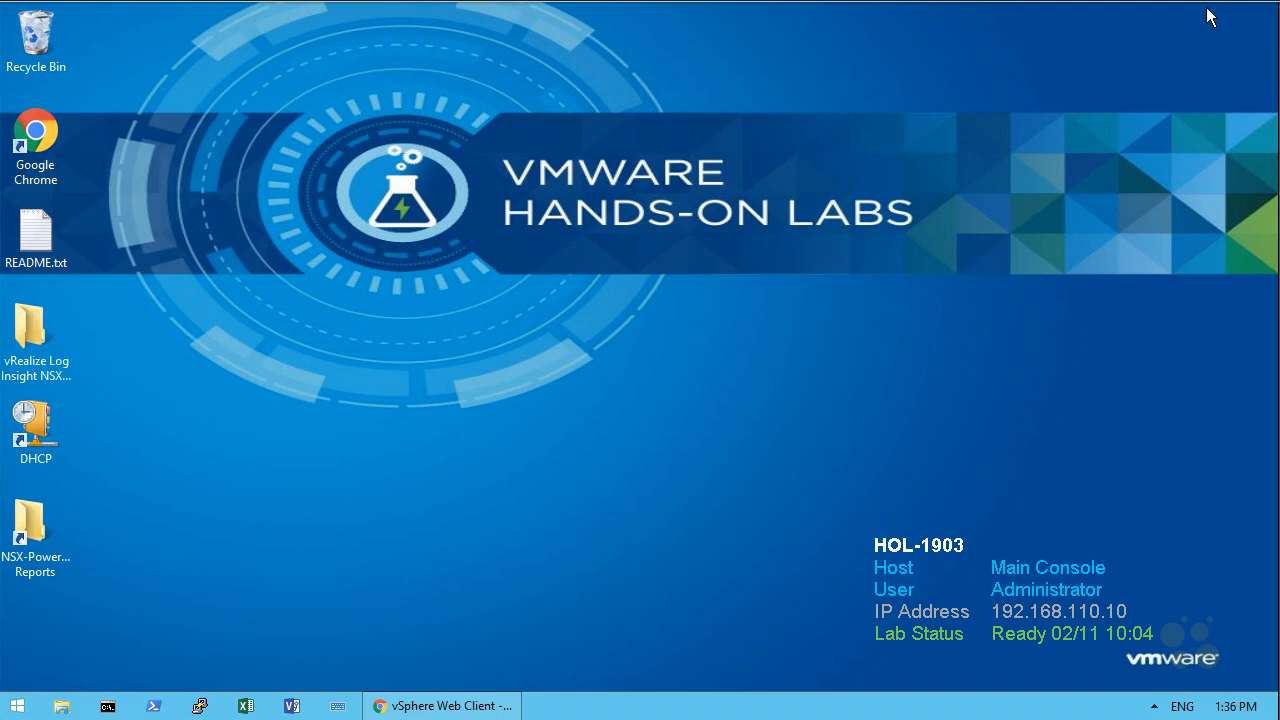
# Switch to the vSphere Web Client, open the NSX Edges list under Networking & Security, and delete the logical router edge-3
pyautogui.click(441, 708)
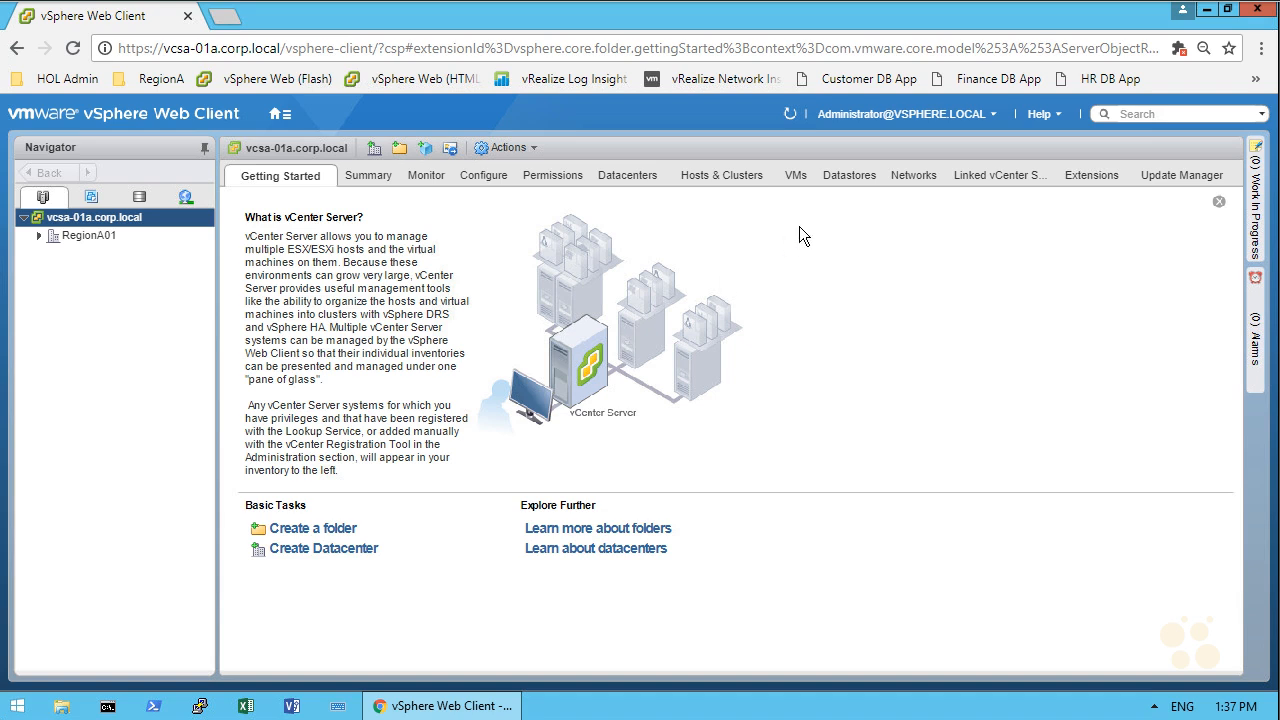
pyautogui.click(280, 115)
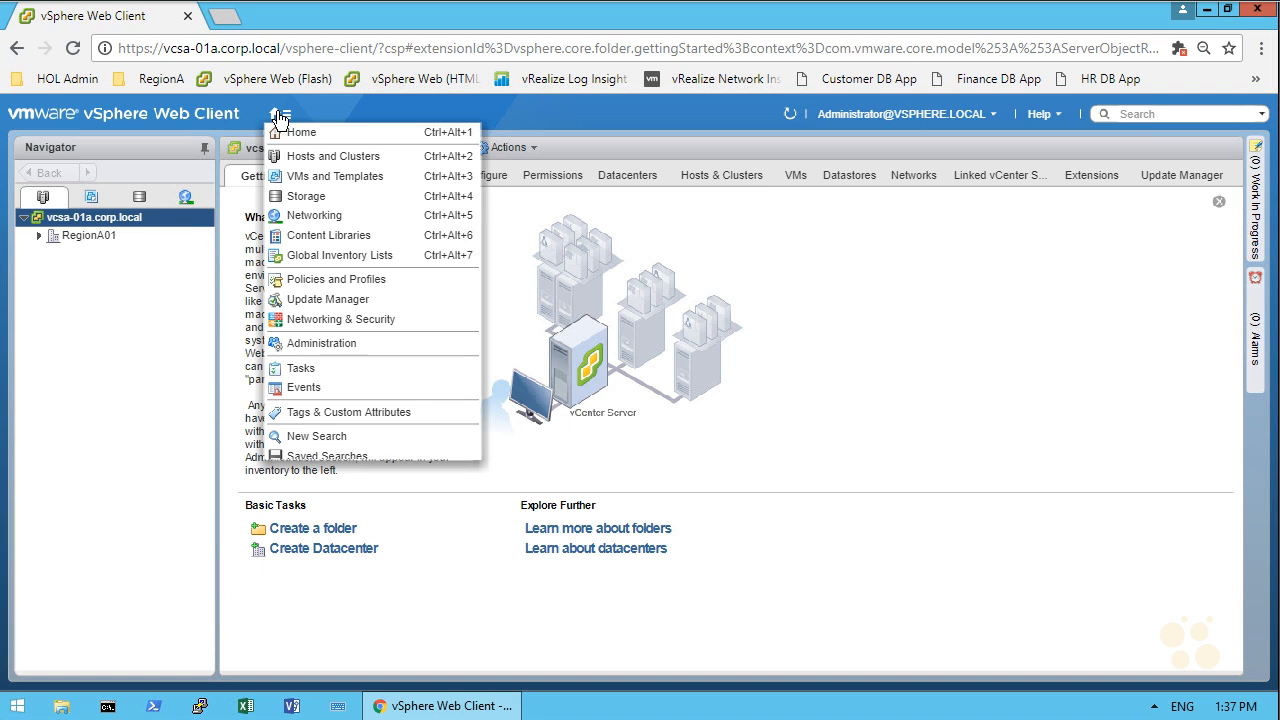
pyautogui.click(359, 319)
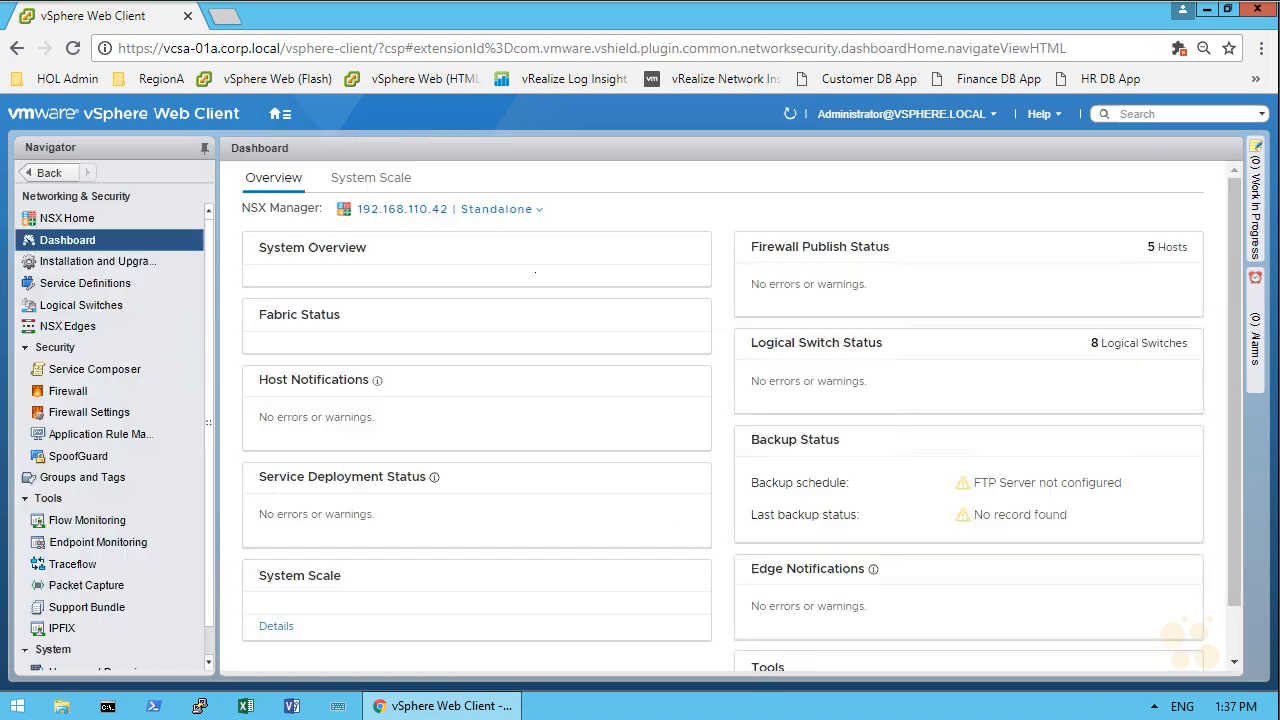
pyautogui.click(82, 330)
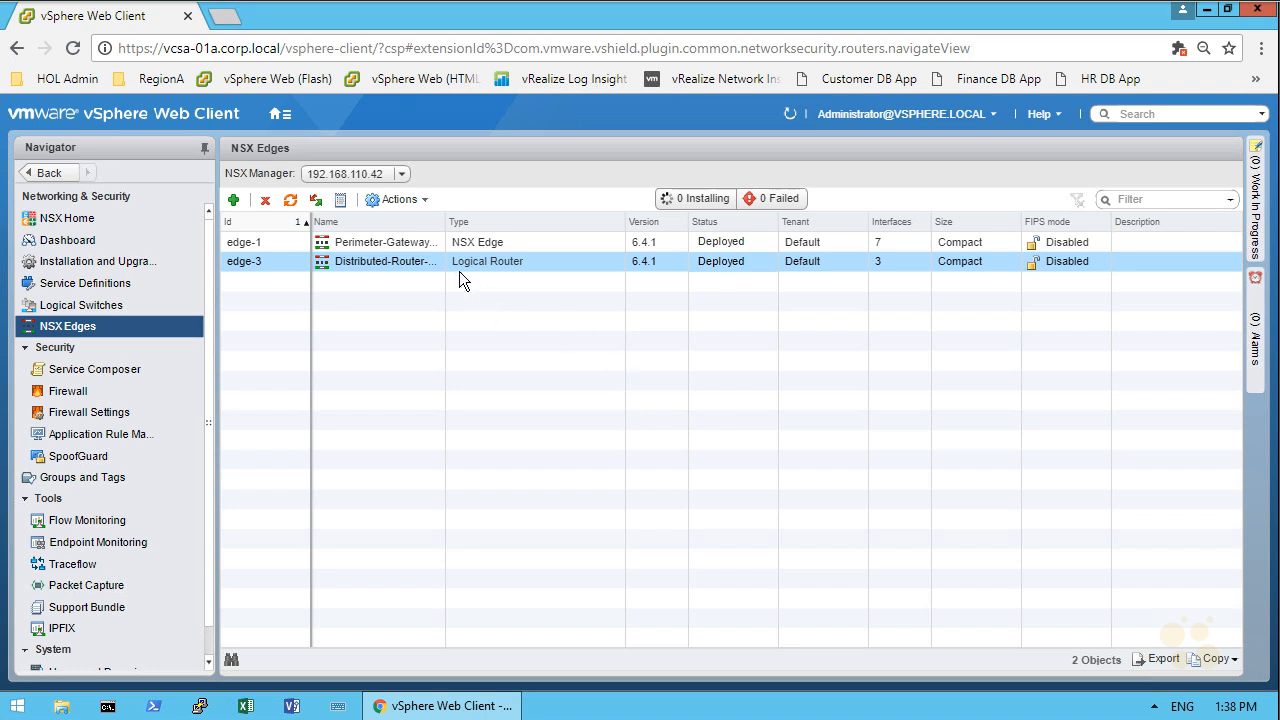
pyautogui.click(265, 200)
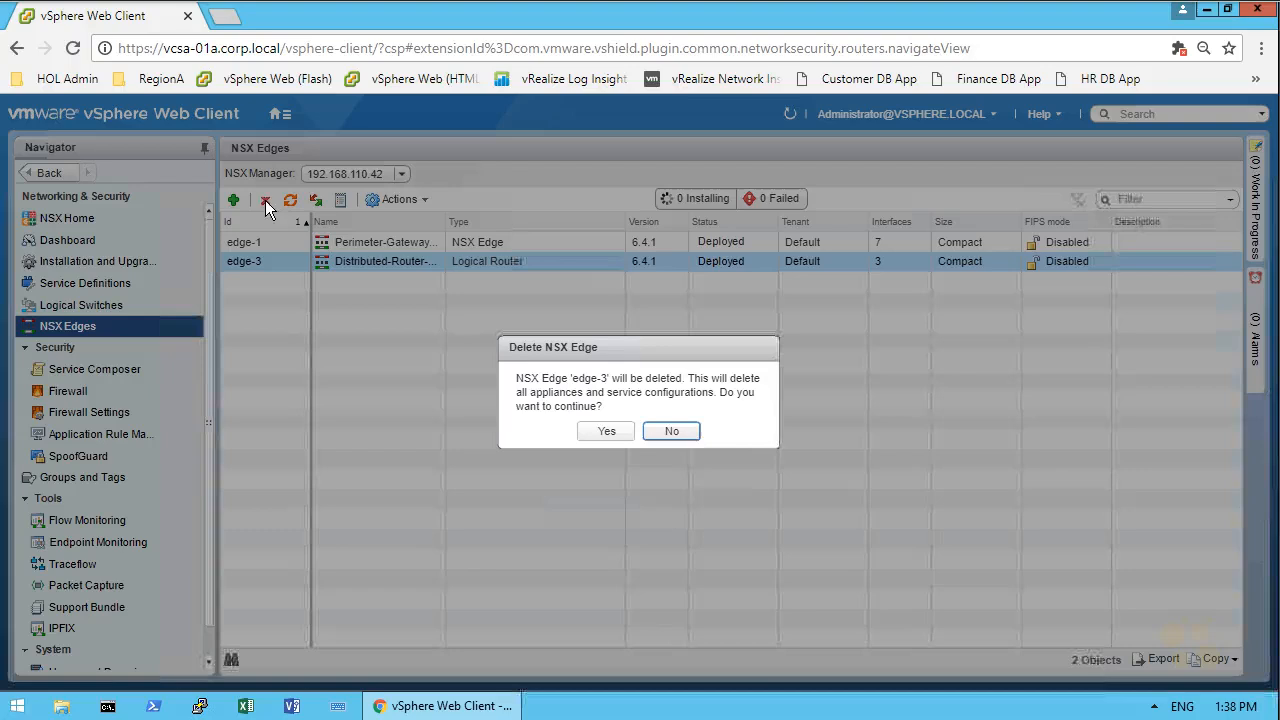
pyautogui.click(615, 436)
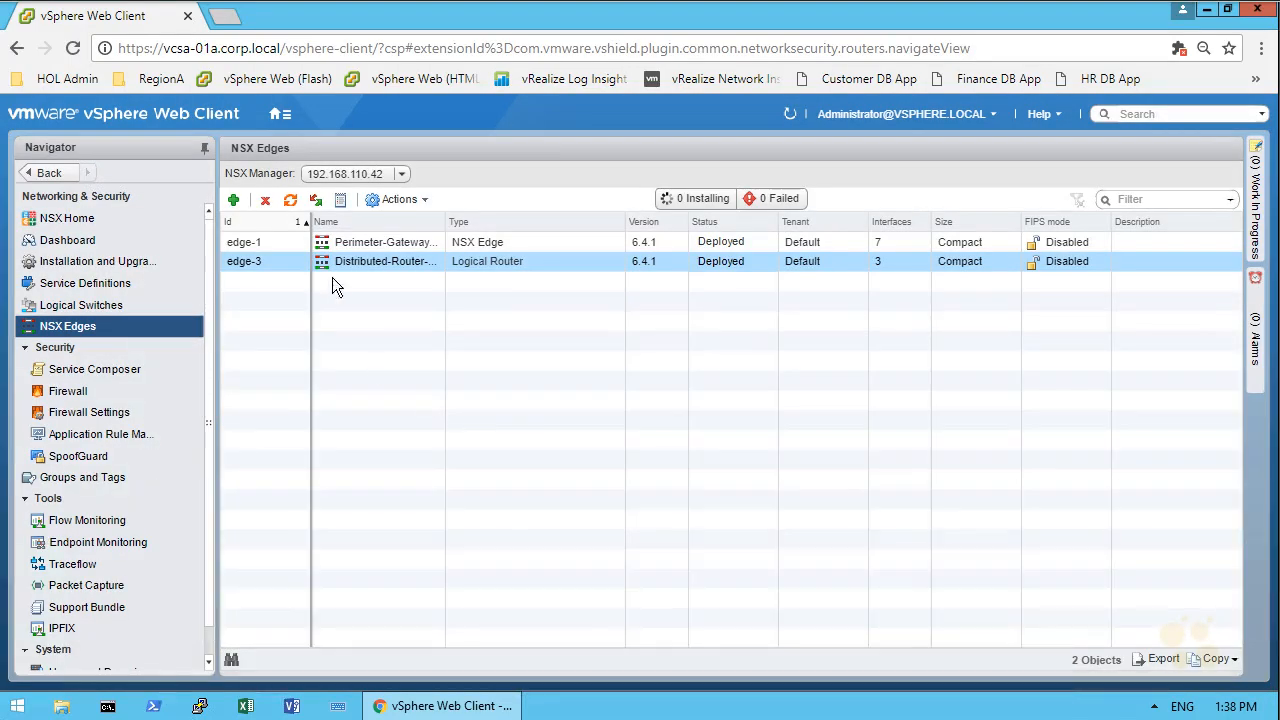
# Start a new NSX Edge of type Logical Router named testHA, with High Availability and HA logging enabled
pyautogui.click(235, 205)
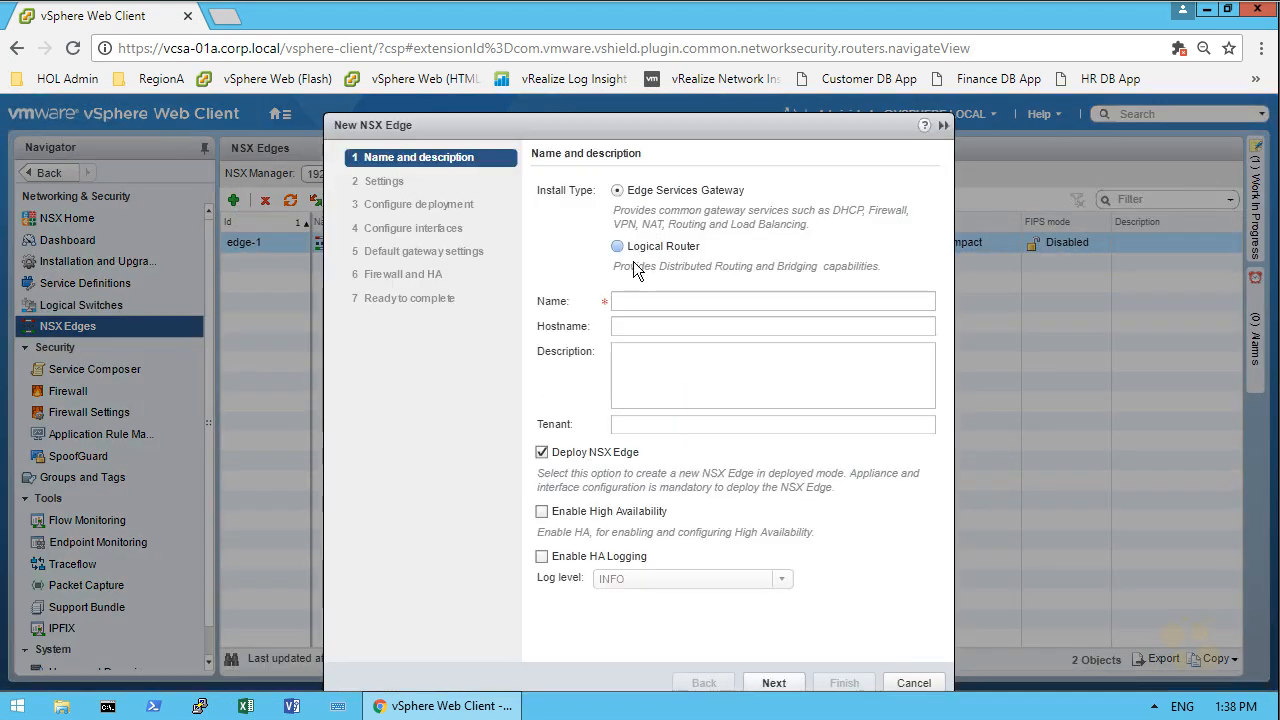
pyautogui.click(635, 250)
pyautogui.click(643, 300)
pyautogui.write('testHA')
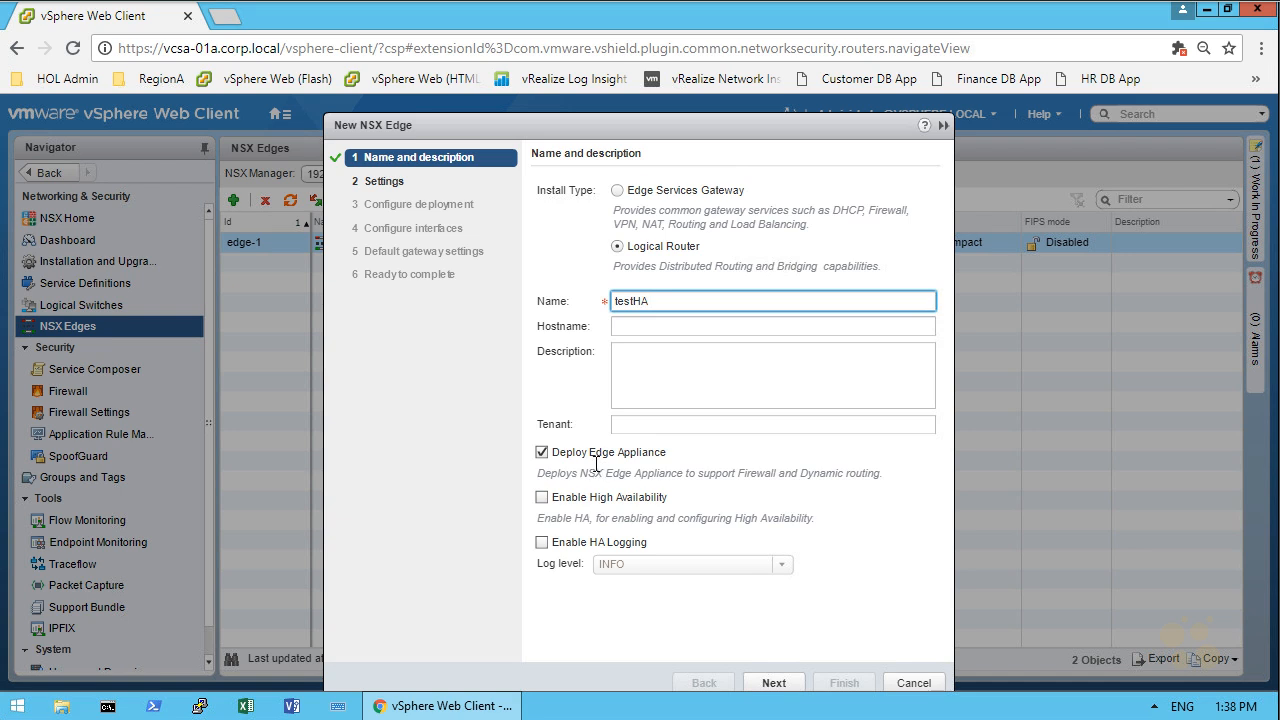
pyautogui.click(583, 499)
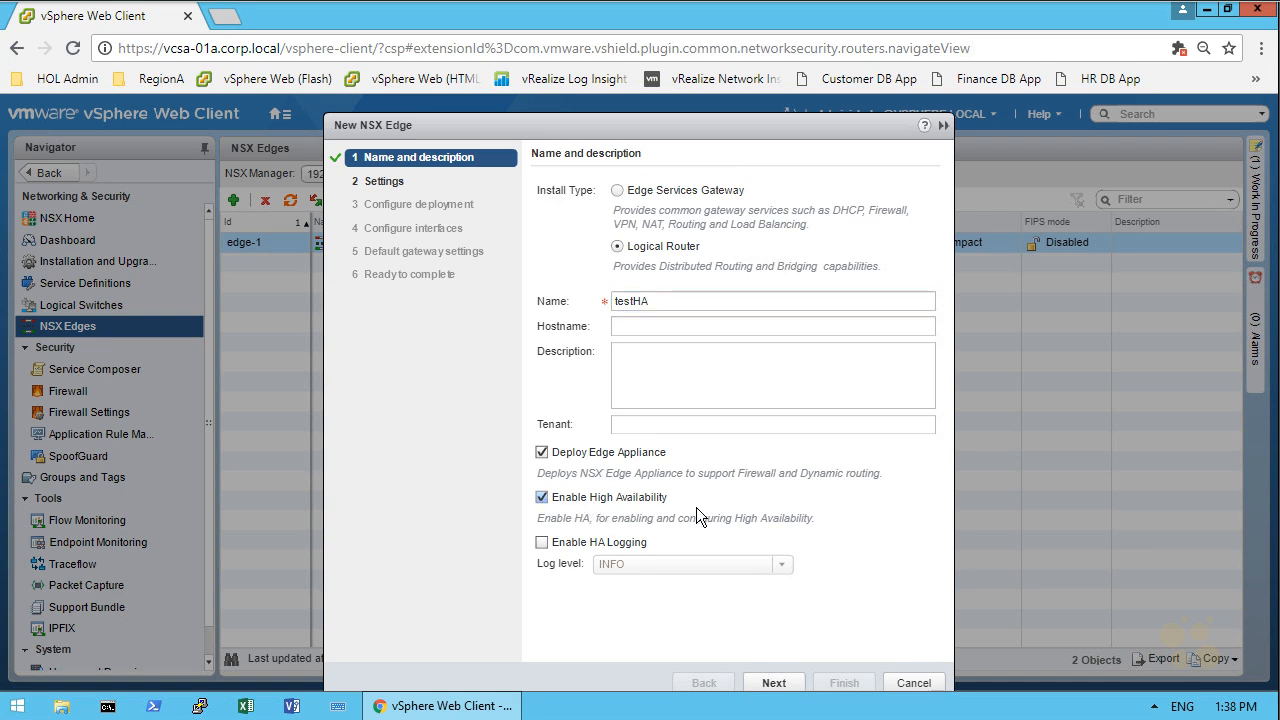
pyautogui.click(578, 543)
pyautogui.moveTo(687, 114); pyautogui.dragTo(677, 96)
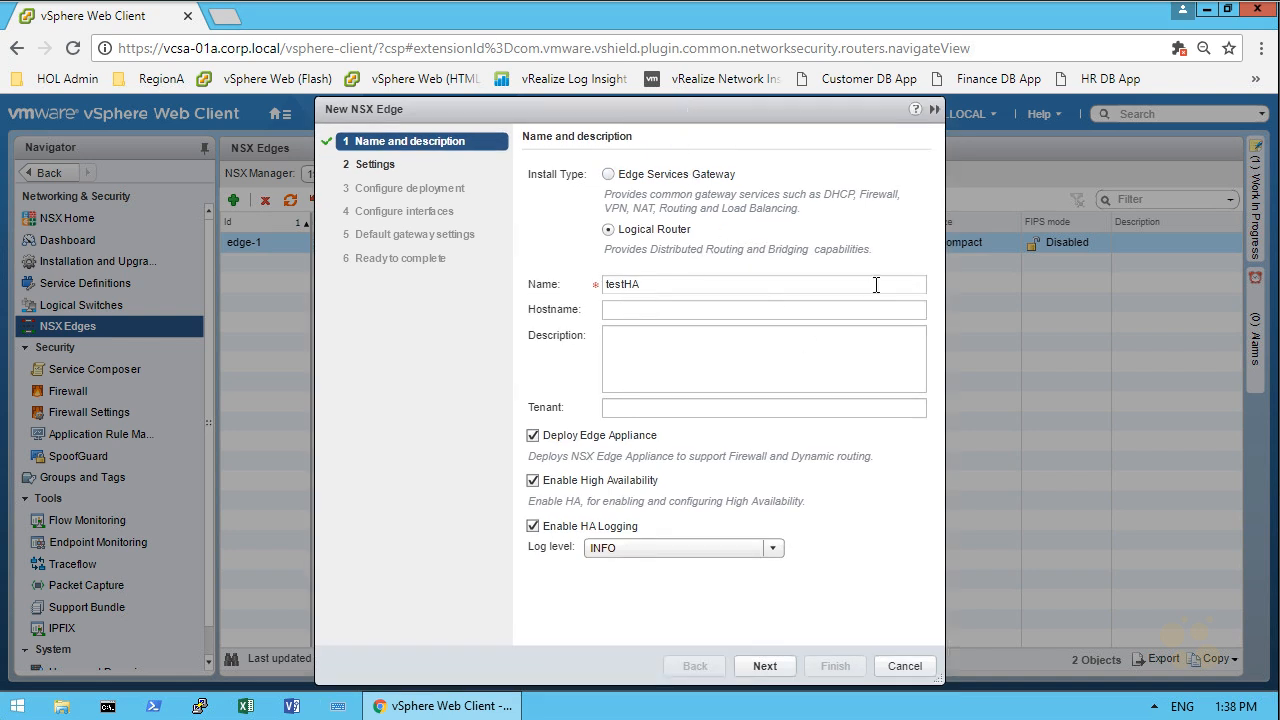
pyautogui.click(768, 666)
# Enter and confirm the CLI admin password for the edge appliance and enable SSH access
pyautogui.click(677, 244)
pyautogui.write('VMware')
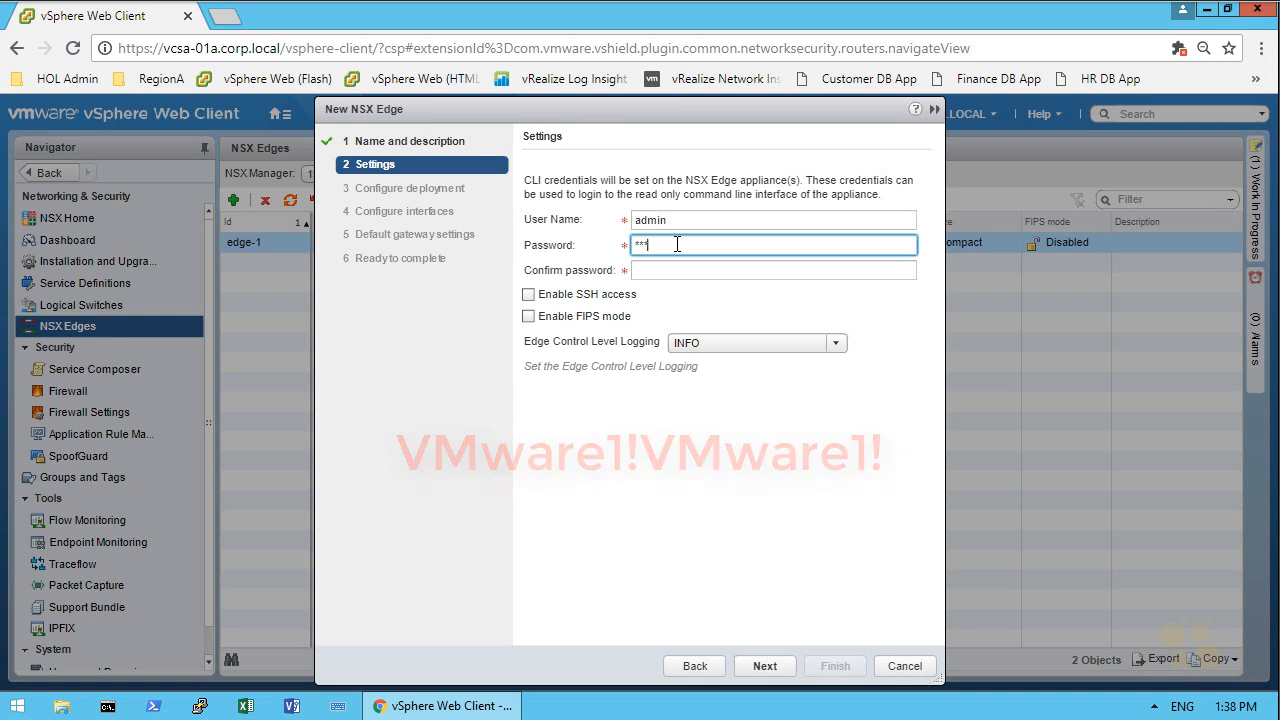
pyautogui.write('1!')
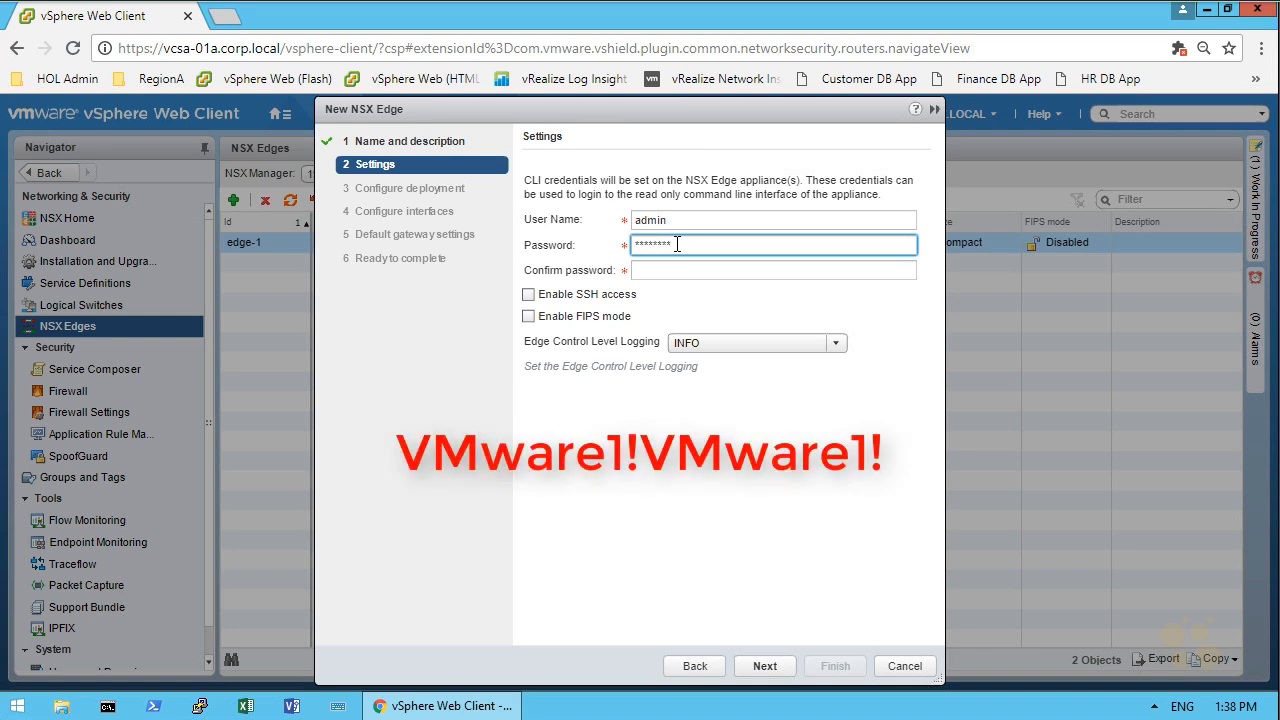
pyautogui.write('VMware1!')
pyautogui.press('Tab')
pyautogui.write('VMware1!VMware1!')
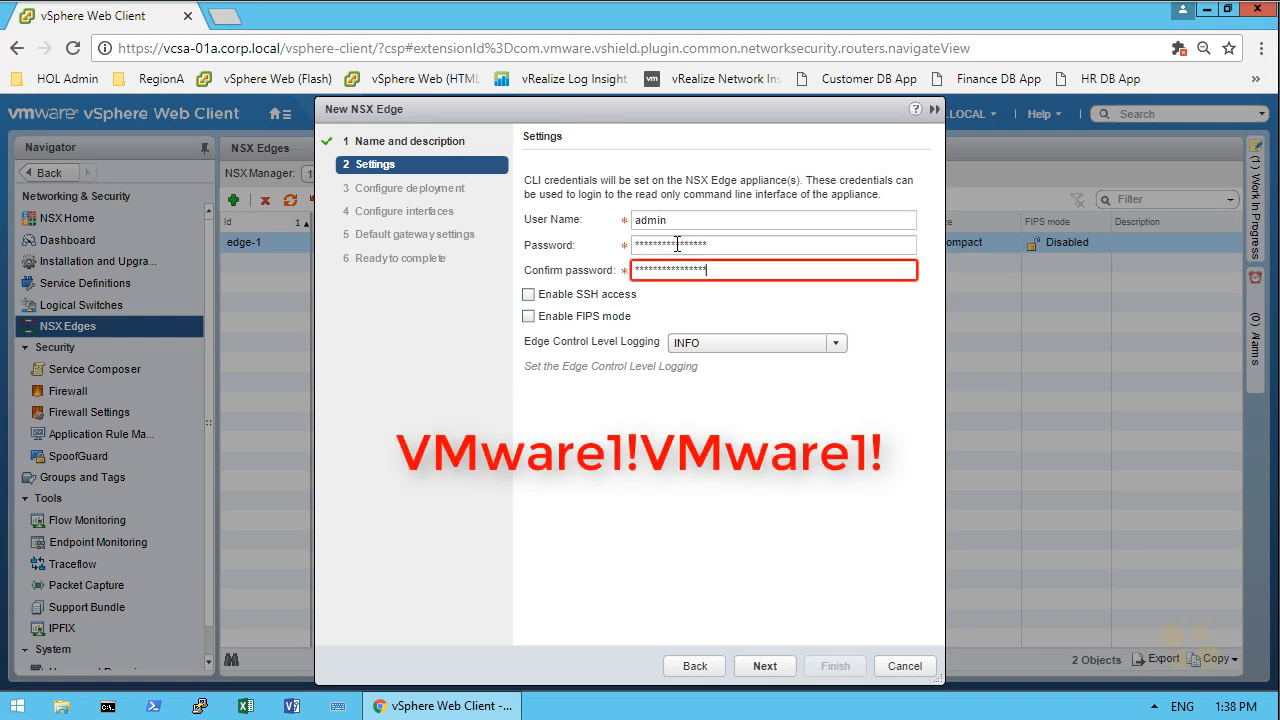
pyautogui.click(556, 297)
pyautogui.click(762, 667)
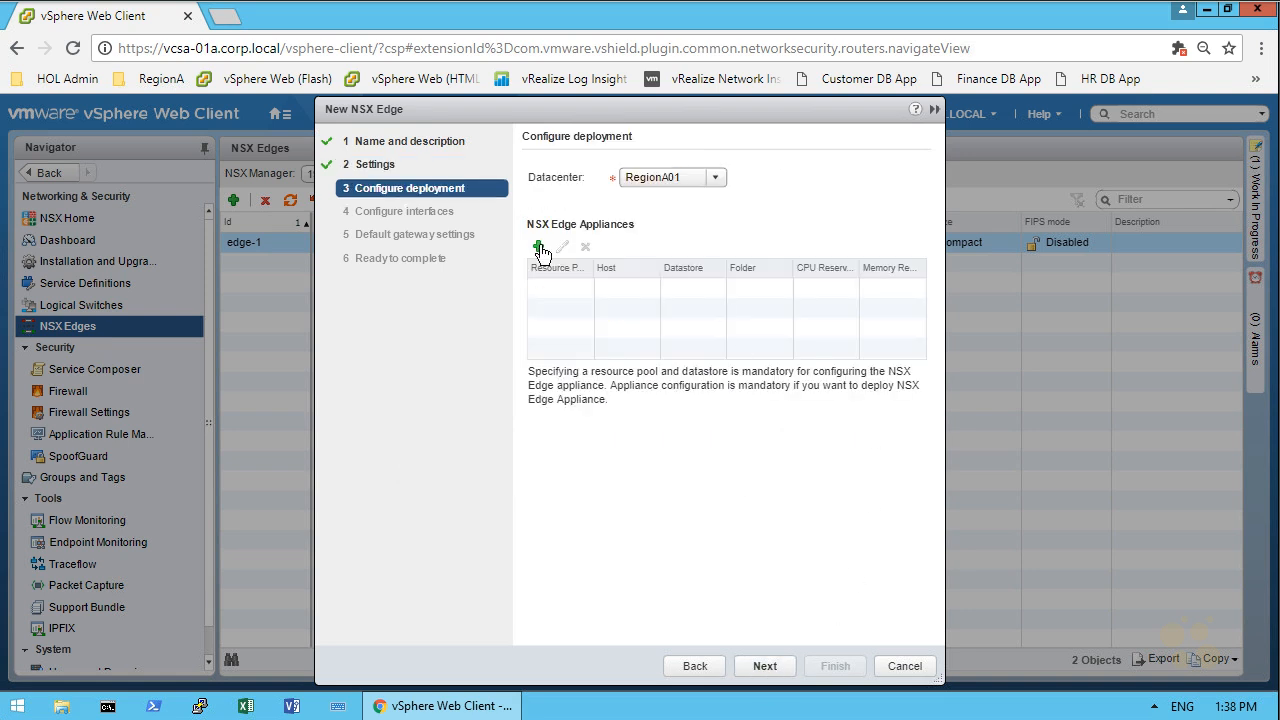
# Add an NSX Edge appliance placed in cluster RegionA01-MGMT01 on datastore RegionA01-ISCSI01-COMP01
pyautogui.click(539, 249)
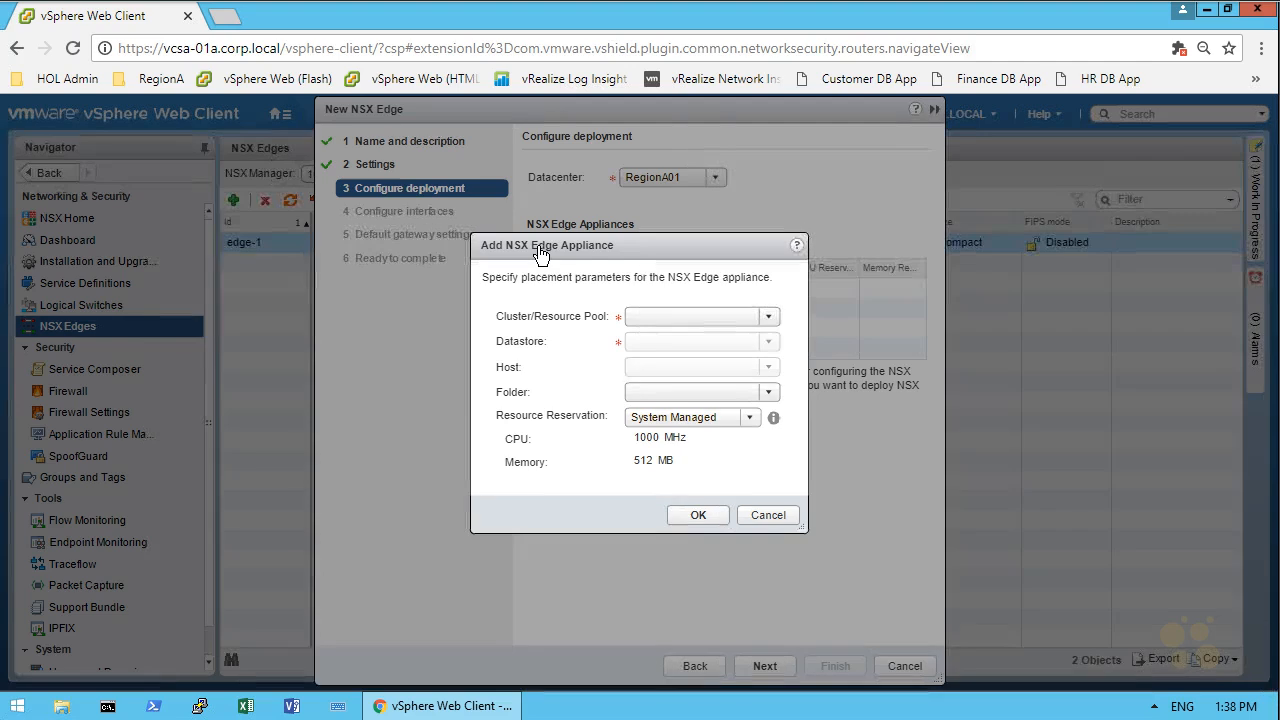
pyautogui.click(770, 316)
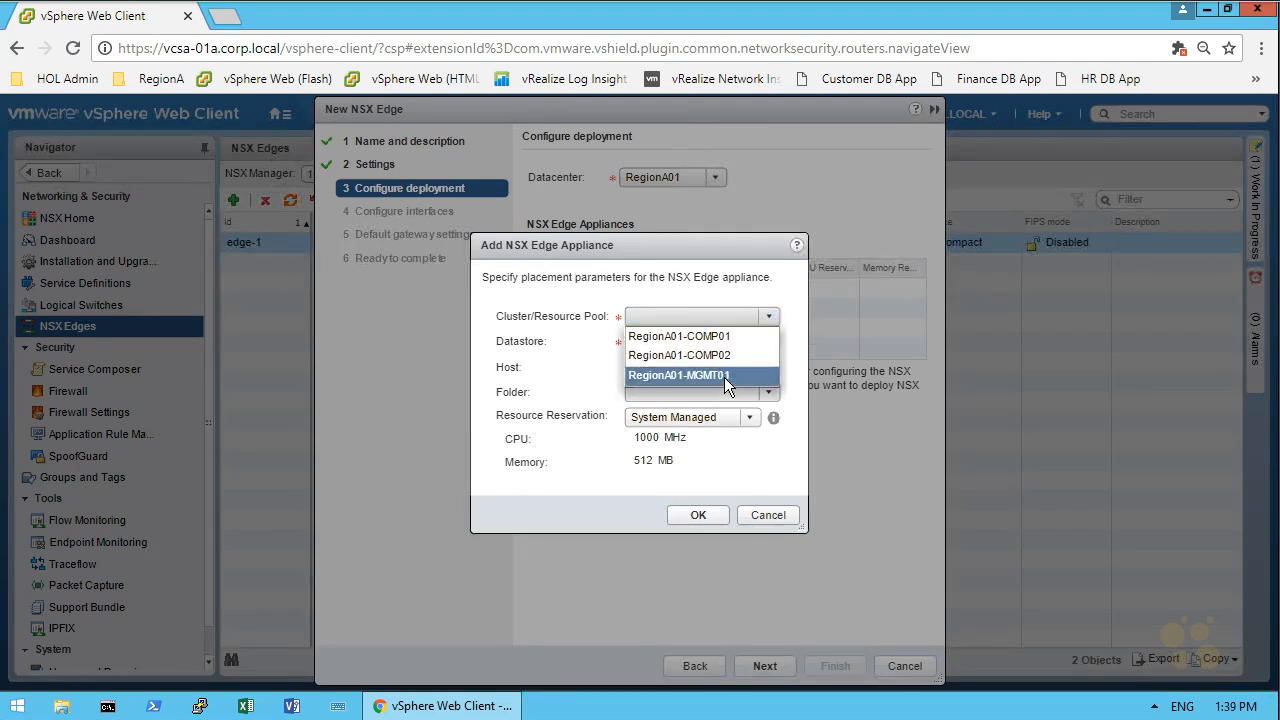
pyautogui.click(724, 376)
pyautogui.click(772, 343)
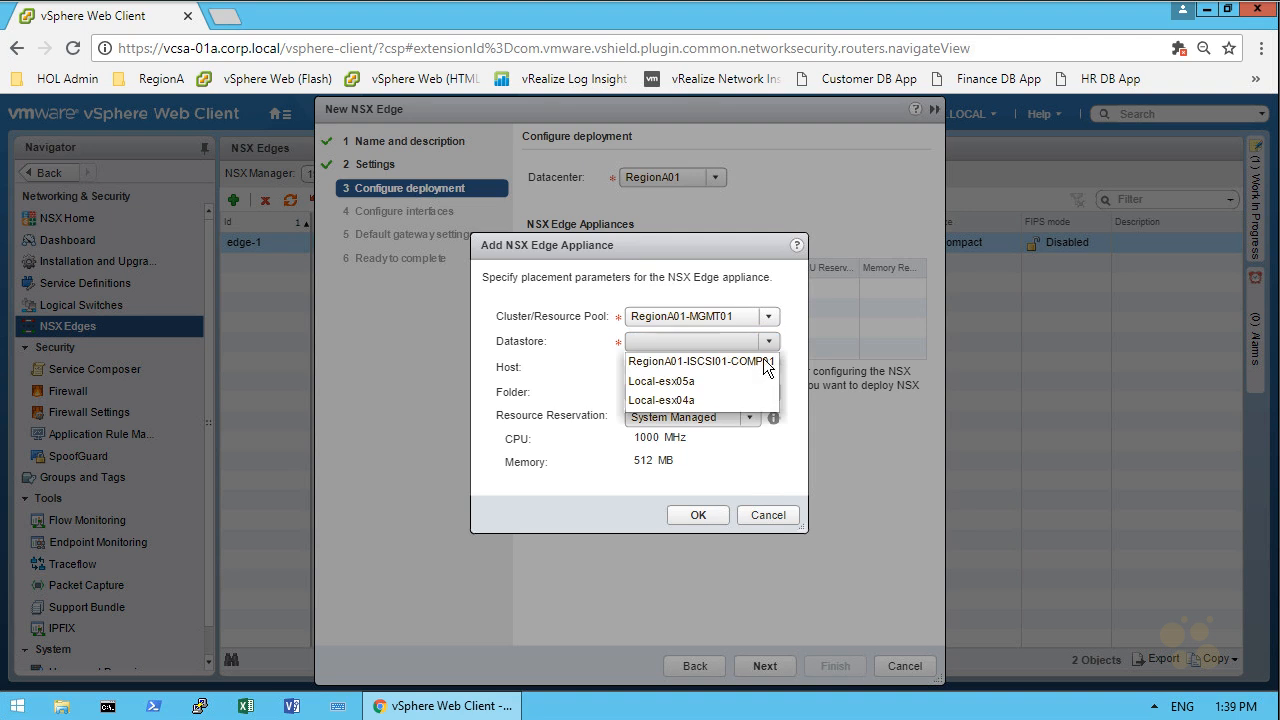
pyautogui.click(744, 362)
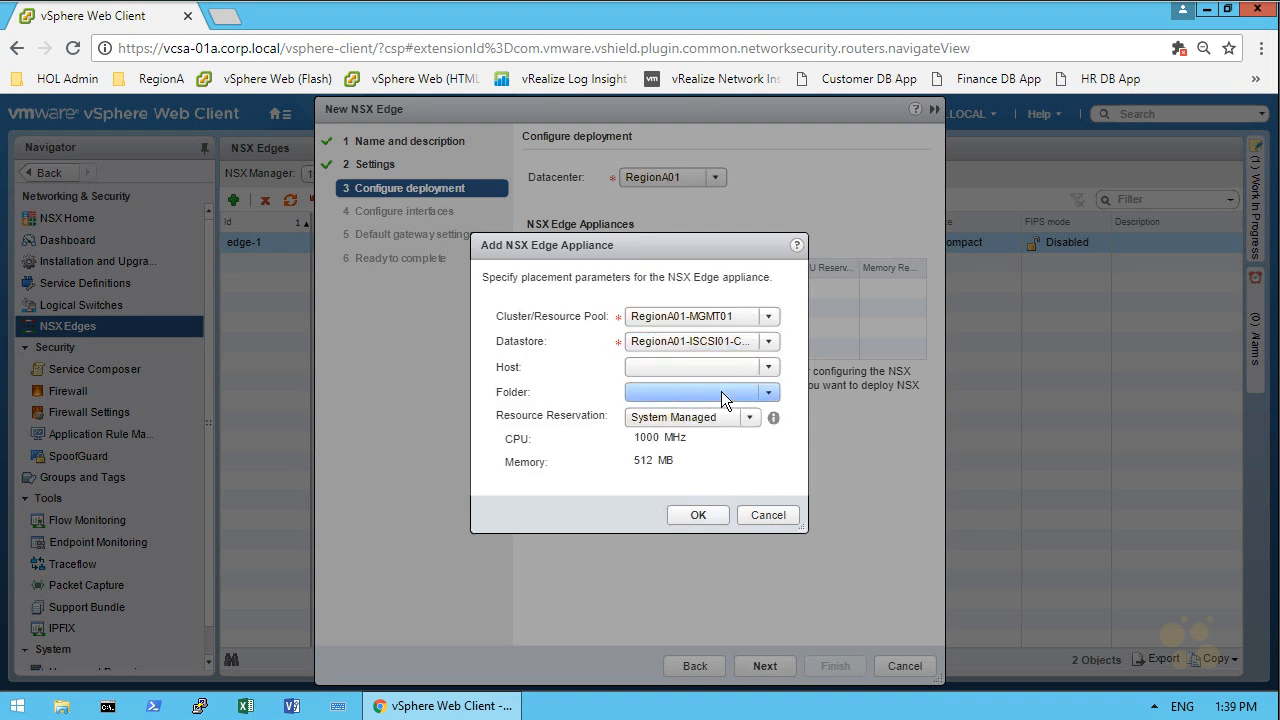
pyautogui.click(690, 515)
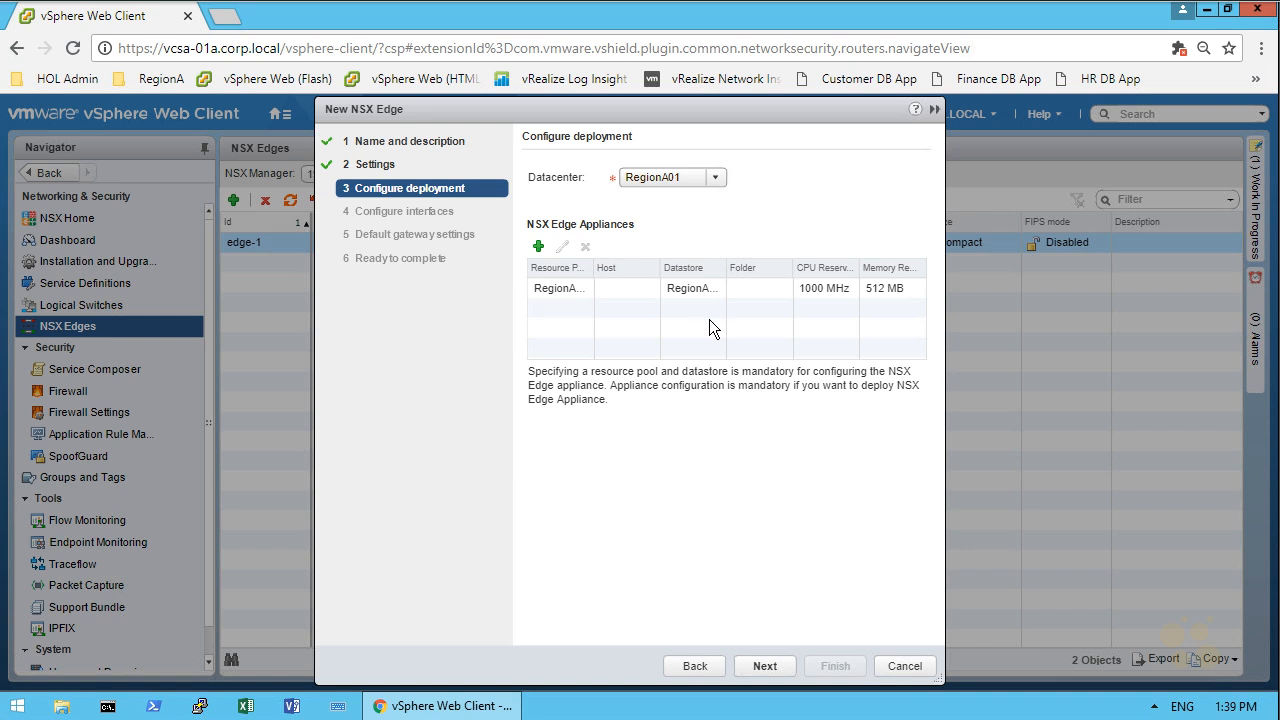
pyautogui.click(763, 666)
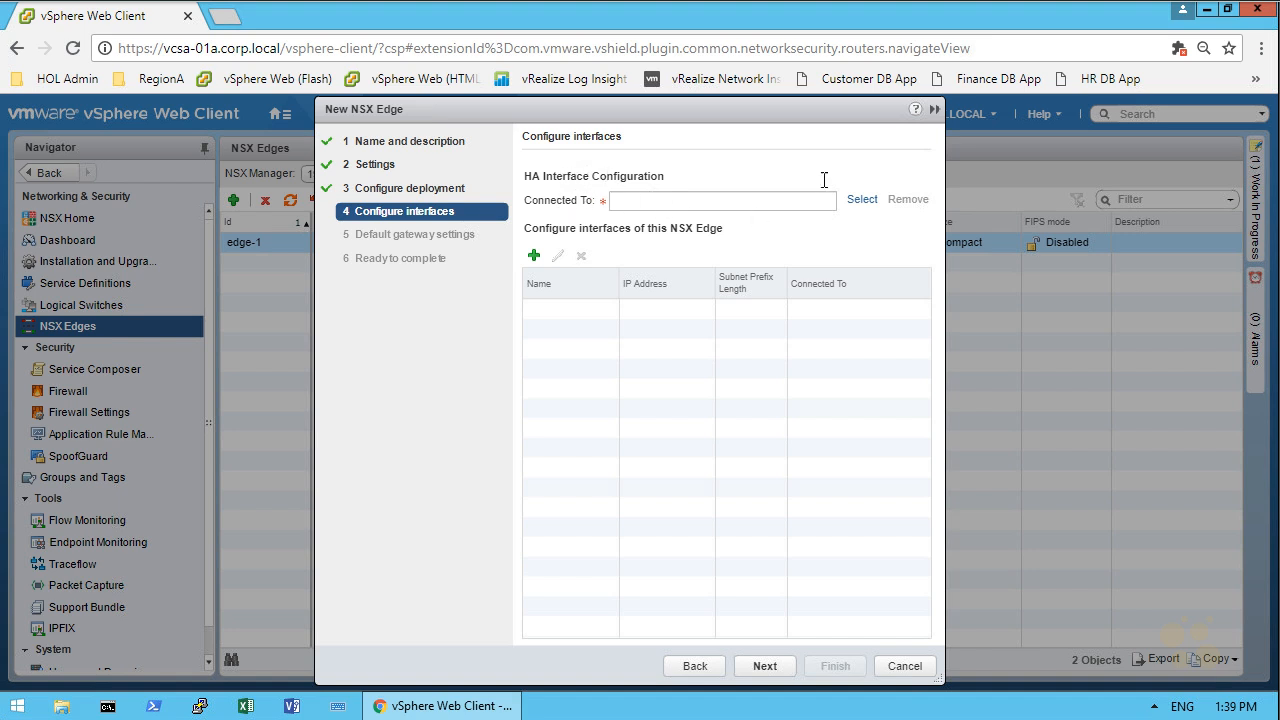
# Connect the HA interface to the logical switch Transit_Network_01
pyautogui.click(860, 201)
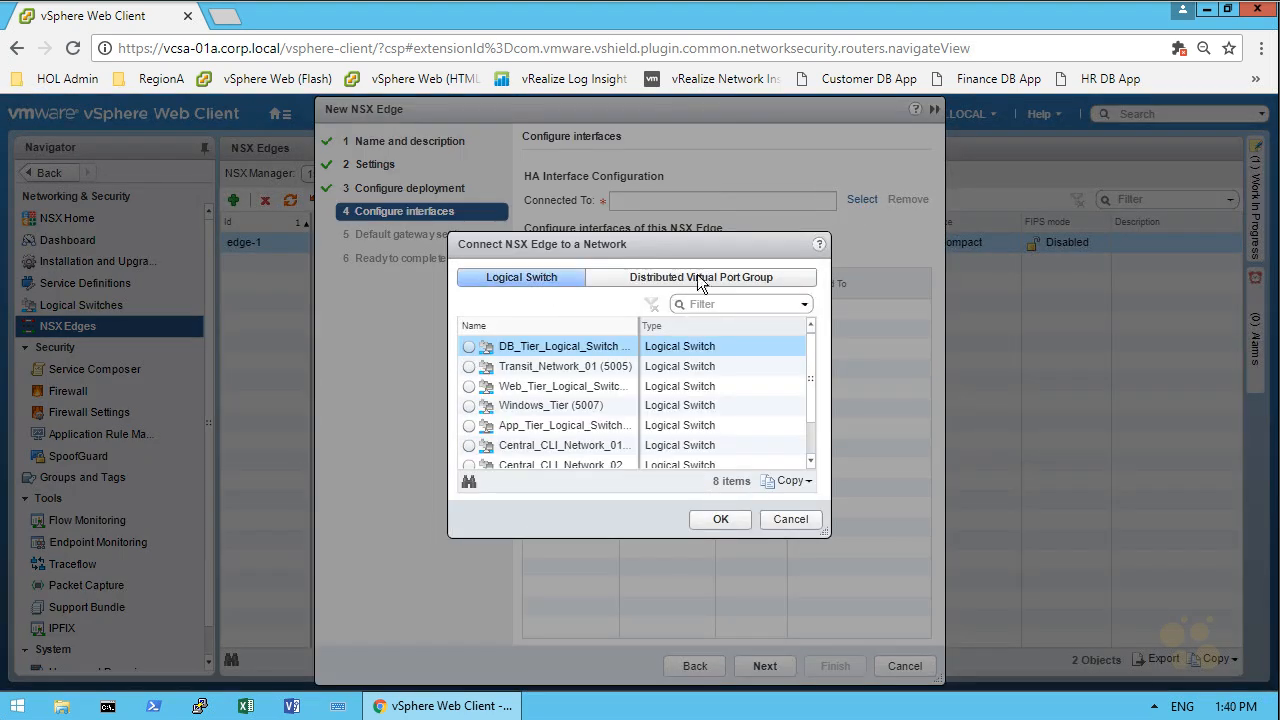
pyautogui.click(527, 370)
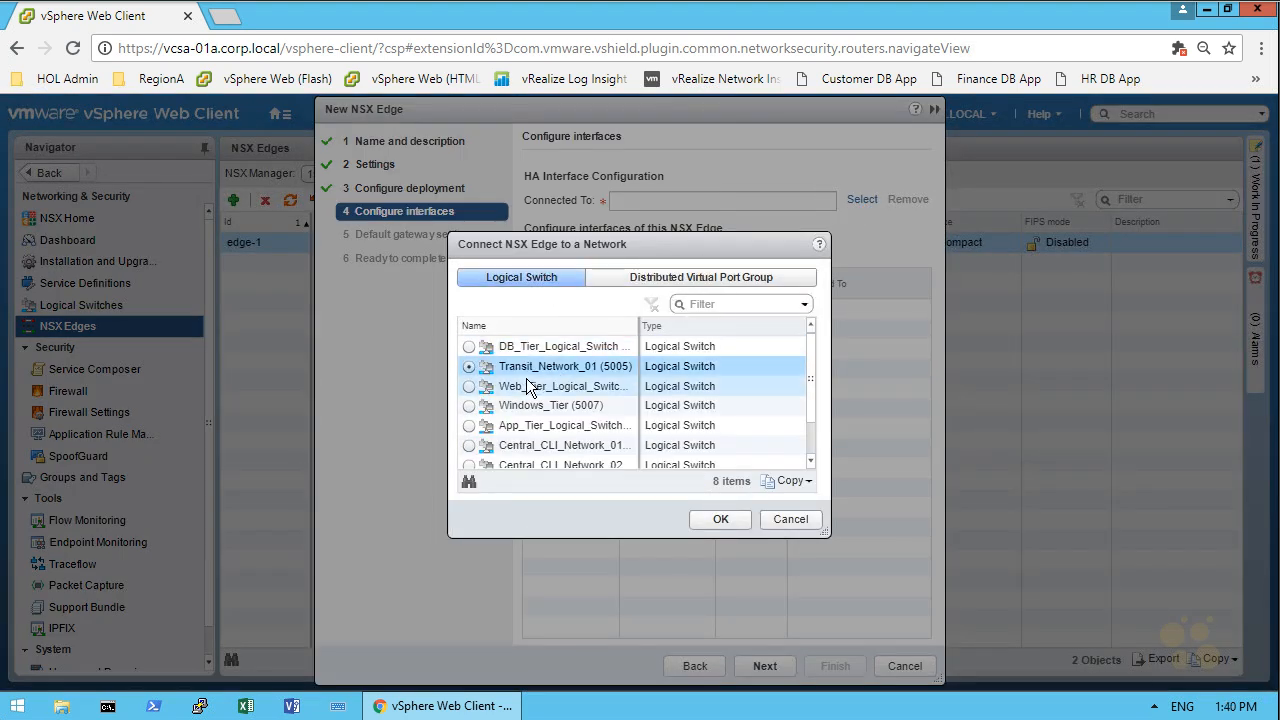
pyautogui.click(722, 519)
pyautogui.moveTo(368, 540)
pyautogui.mouseDown()
pyautogui.moveTo(400, 565)
pyautogui.moveTo(526, 560)
pyautogui.mouseUp()
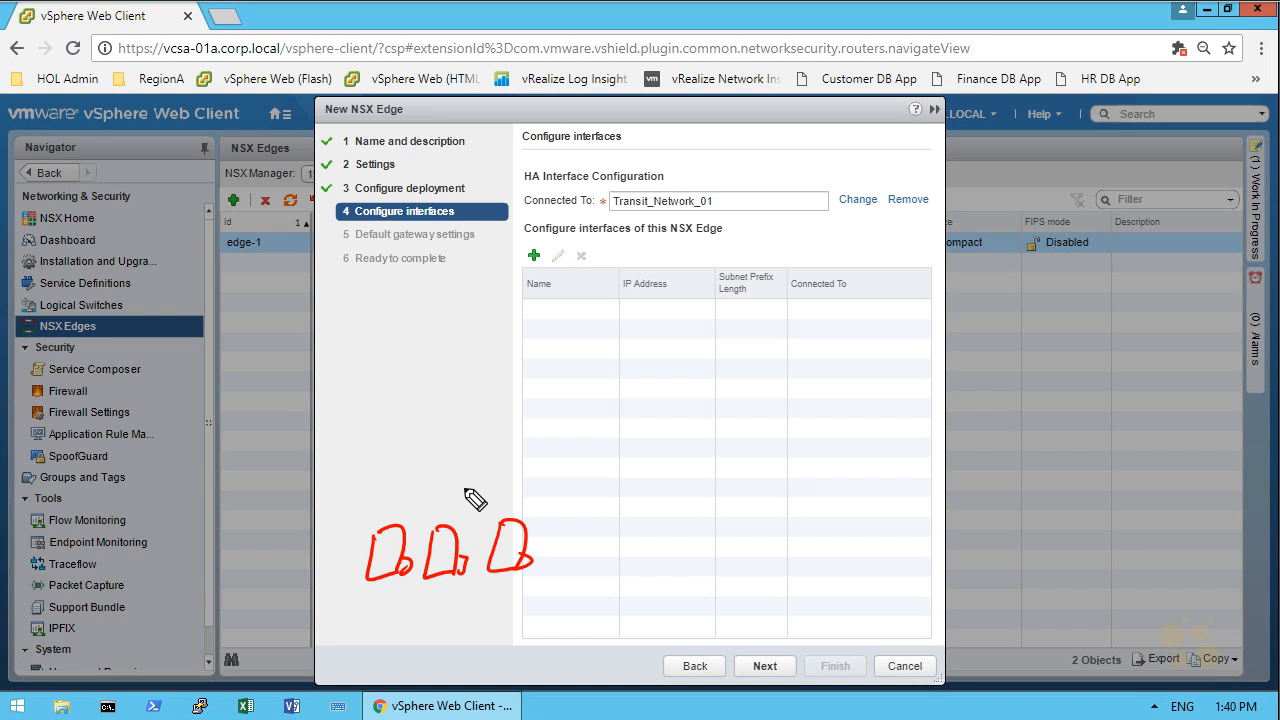
pyautogui.moveTo(556, 533)
pyautogui.mouseDown()
pyautogui.moveTo(571, 563)
pyautogui.moveTo(640, 545)
pyautogui.mouseUp()
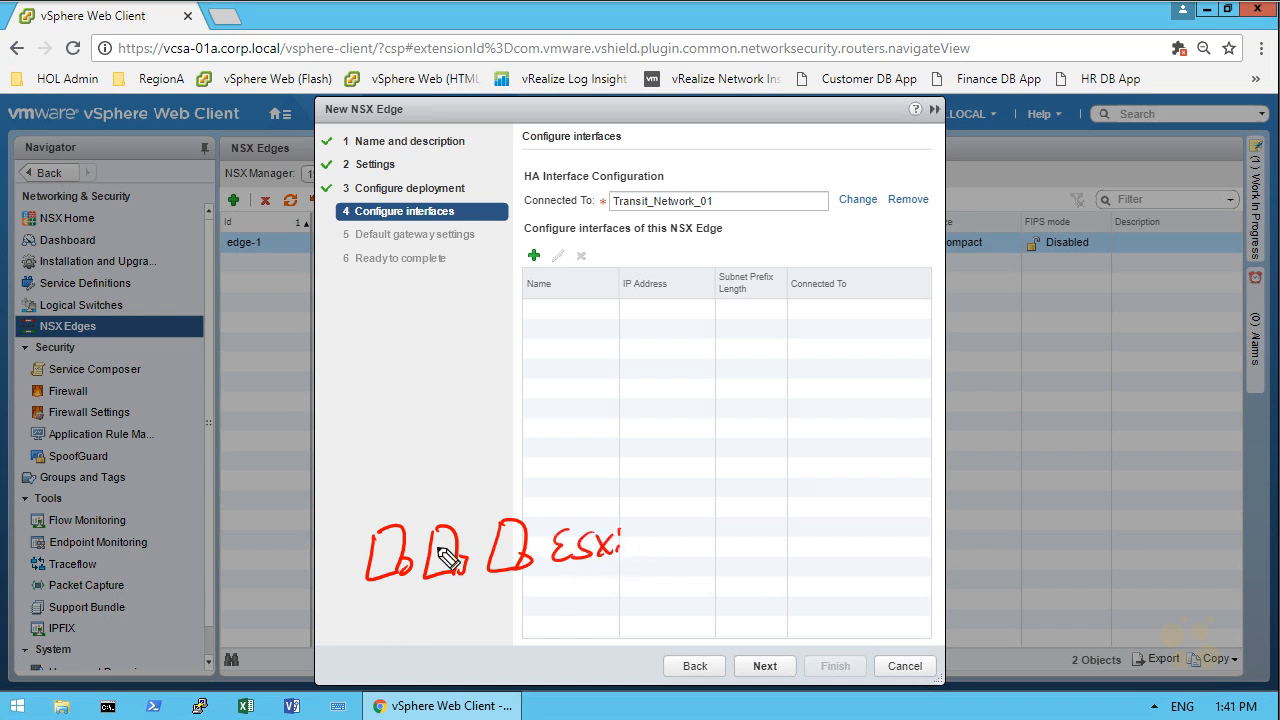
pyautogui.moveTo(414, 452); pyautogui.dragTo(410, 470)
pyautogui.moveTo(432, 467)
pyautogui.mouseDown()
pyautogui.moveTo(443, 480)
pyautogui.moveTo(396, 522)
pyautogui.moveTo(495, 521)
pyautogui.mouseUp()
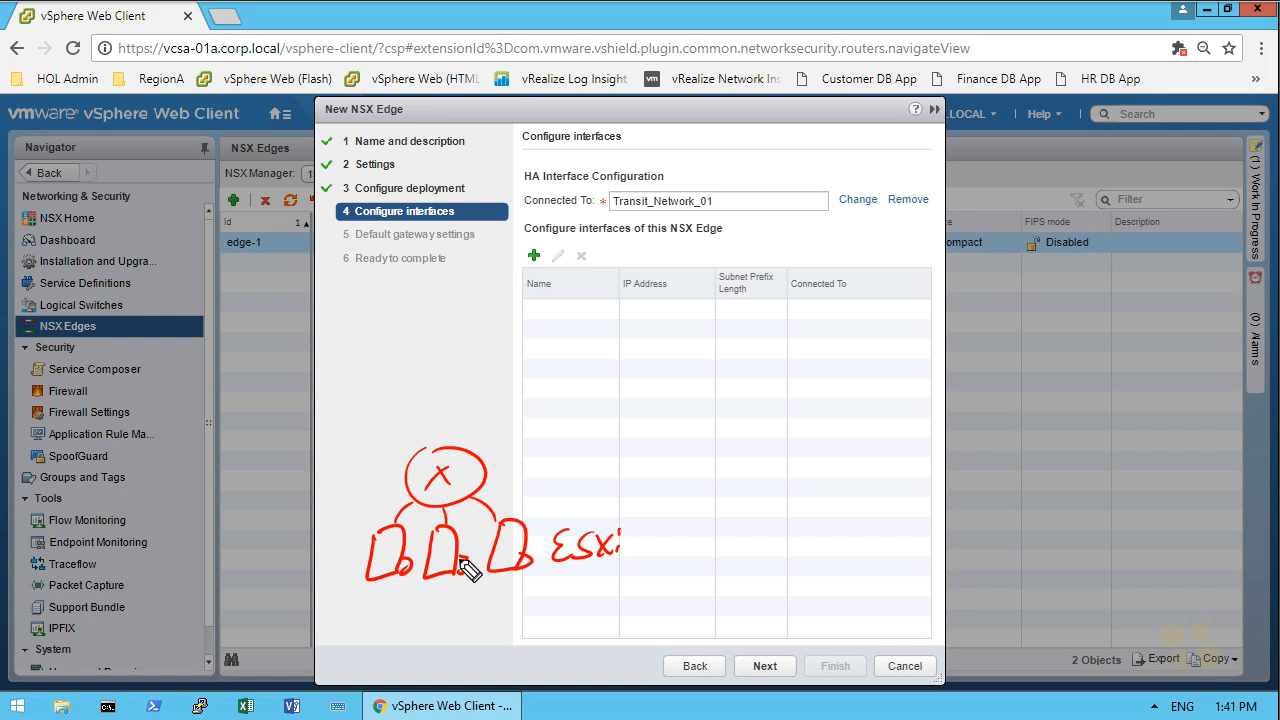
pyautogui.moveTo(571, 381)
pyautogui.mouseDown()
pyautogui.moveTo(572, 401)
pyautogui.moveTo(588, 379)
pyautogui.moveTo(613, 385)
pyautogui.moveTo(570, 438)
pyautogui.mouseUp()
pyautogui.moveTo(586, 438); pyautogui.dragTo(608, 429)
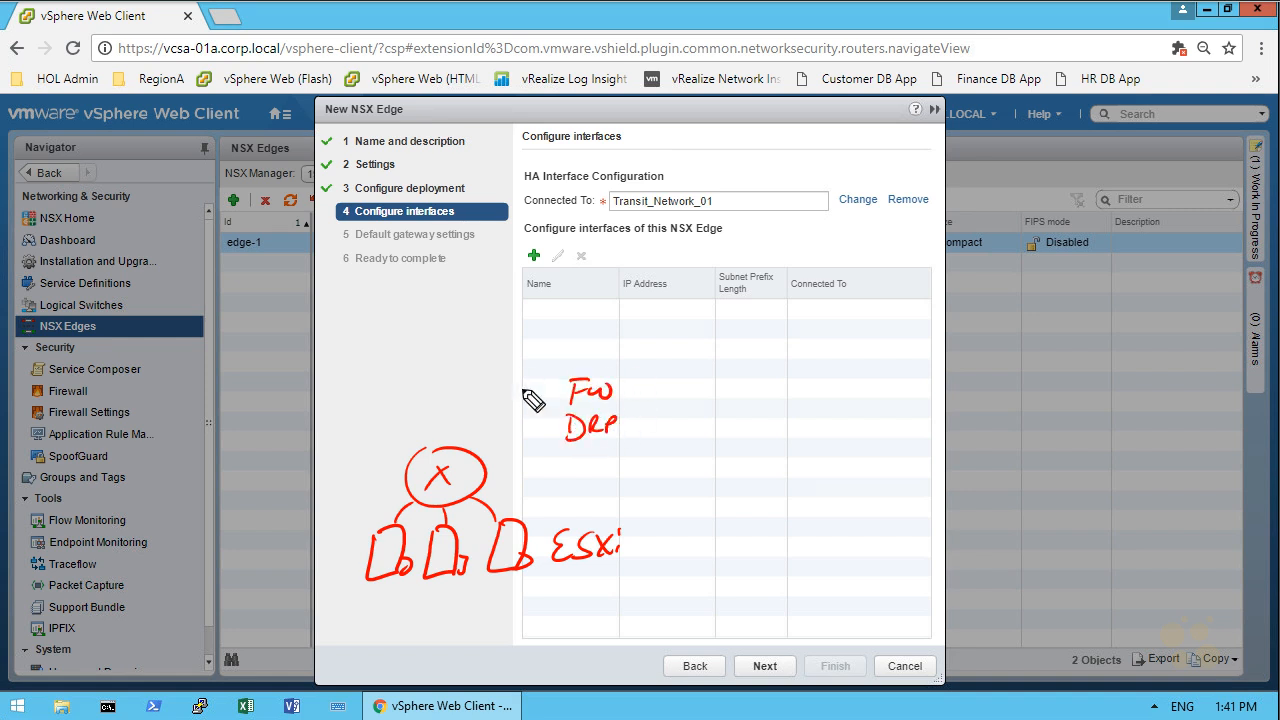
pyautogui.moveTo(480, 368); pyautogui.dragTo(497, 367)
pyautogui.moveTo(503, 366)
pyautogui.mouseDown()
pyautogui.moveTo(522, 381)
pyautogui.moveTo(535, 355)
pyautogui.mouseUp()
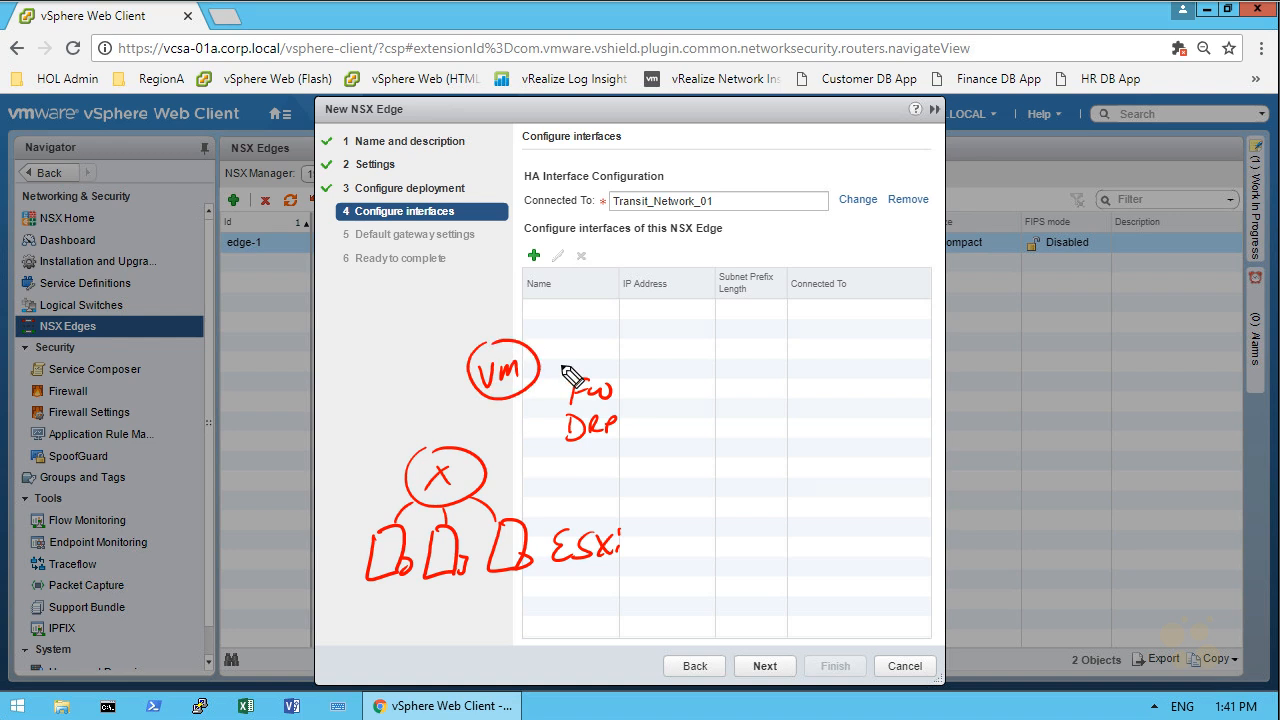
pyautogui.moveTo(395, 304)
pyautogui.mouseDown()
pyautogui.moveTo(394, 352)
pyautogui.moveTo(428, 346)
pyautogui.mouseUp()
pyautogui.moveTo(428, 274)
pyautogui.mouseDown()
pyautogui.moveTo(420, 292)
pyautogui.moveTo(452, 290)
pyautogui.mouseUp()
pyautogui.moveTo(466, 270); pyautogui.dragTo(462, 288)
pyautogui.moveTo(472, 276); pyautogui.dragTo(472, 290)
pyautogui.moveTo(418, 332); pyautogui.dragTo(466, 378)
pyautogui.moveTo(600, 357)
pyautogui.mouseDown()
pyautogui.moveTo(634, 323)
pyautogui.moveTo(712, 330)
pyautogui.moveTo(716, 377)
pyautogui.mouseUp()
pyautogui.moveTo(712, 340); pyautogui.dragTo(720, 377)
pyautogui.moveTo(734, 360); pyautogui.dragTo(756, 371)
pyautogui.moveTo(493, 308); pyautogui.dragTo(486, 329)
pyautogui.moveTo(494, 308); pyautogui.dragTo(502, 320)
pyautogui.moveTo(746, 310); pyautogui.dragTo(728, 331)
pyautogui.moveTo(620, 230); pyautogui.dragTo(700, 170)
pyautogui.moveTo(659, 238); pyautogui.dragTo(658, 278)
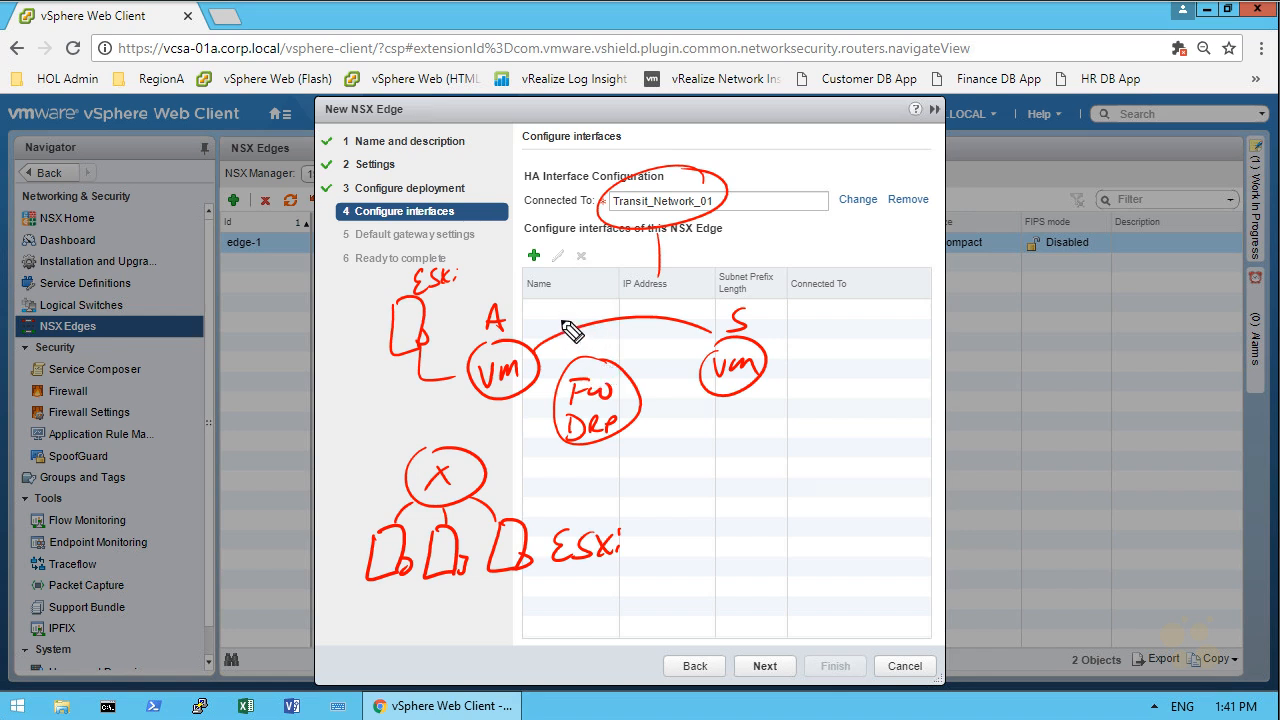
pyautogui.moveTo(558, 314)
pyautogui.mouseDown()
pyautogui.moveTo(556, 330)
pyautogui.moveTo(692, 308)
pyautogui.mouseUp()
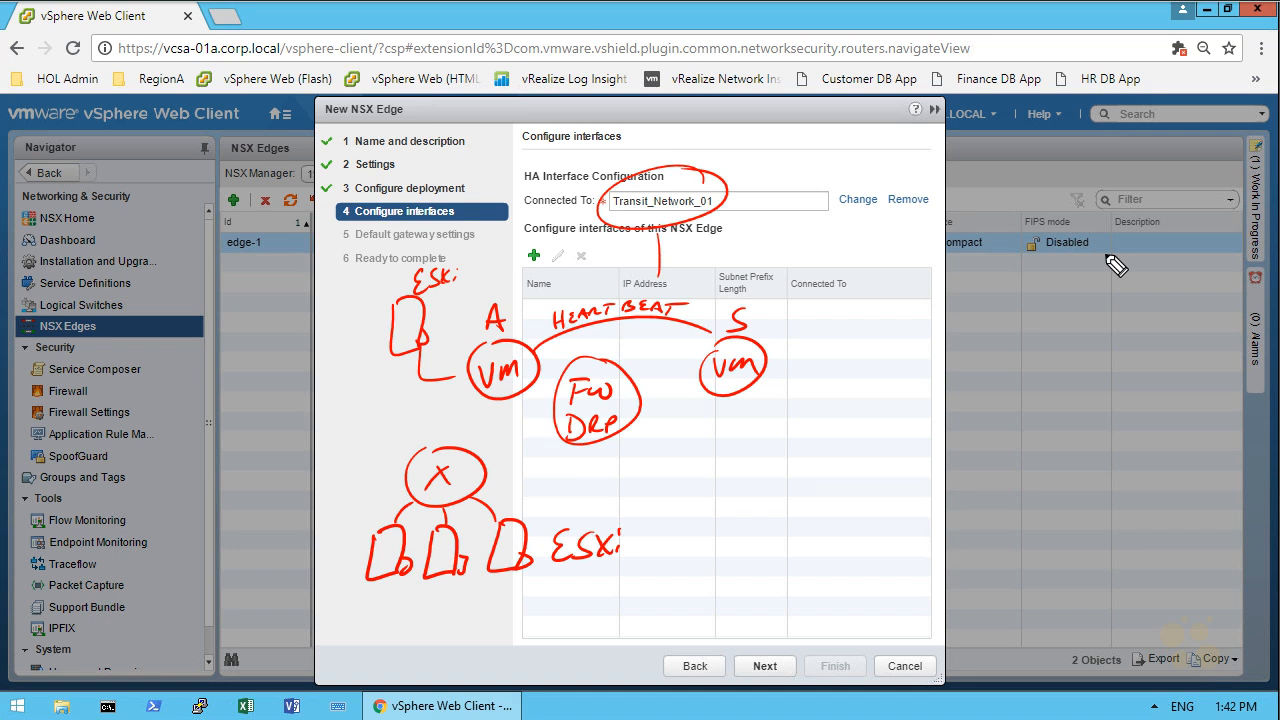
# Add an uplink interface named Transit and connect it to the logical switch Transit_Network_01
pyautogui.click(535, 259)
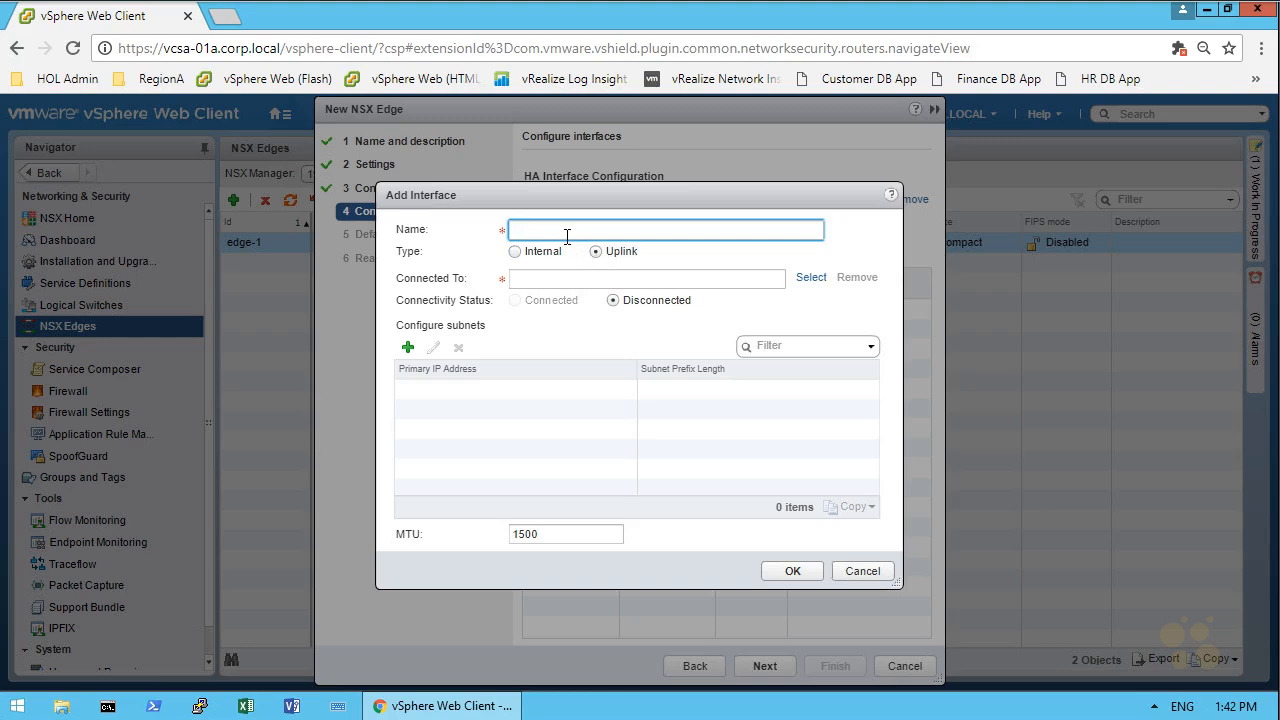
pyautogui.write('Transit')
pyautogui.click(812, 280)
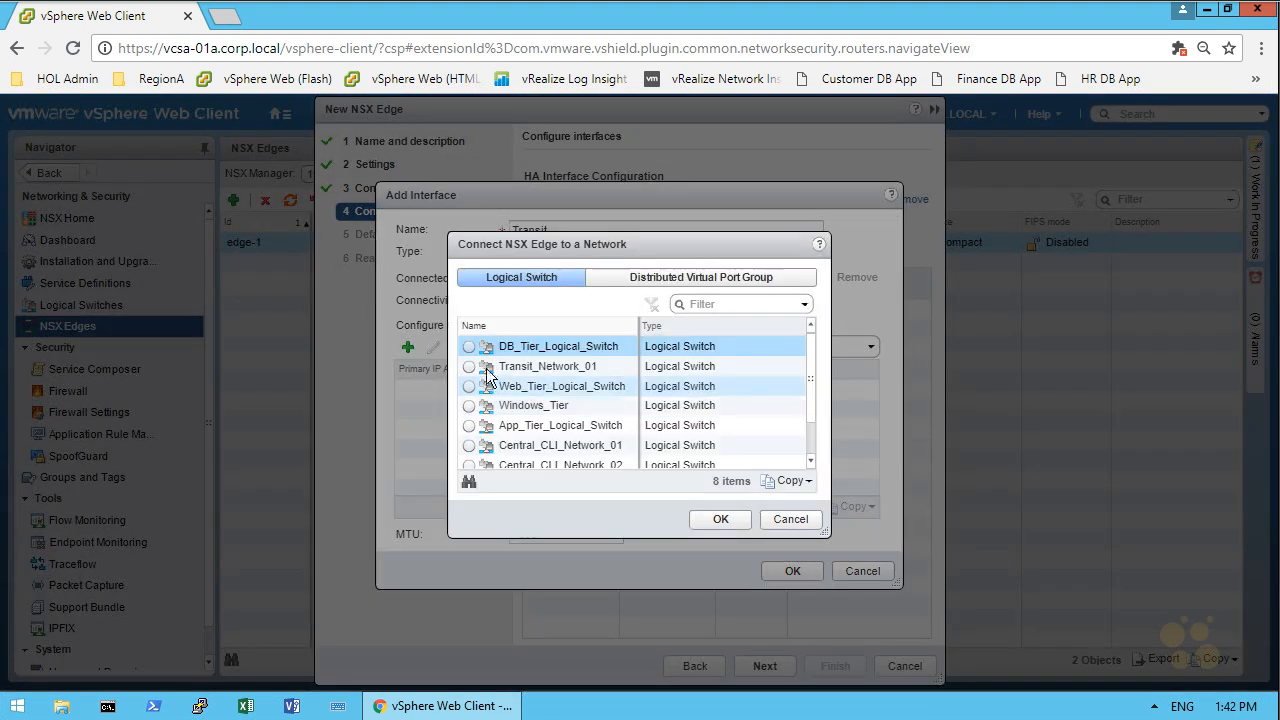
pyautogui.click(476, 368)
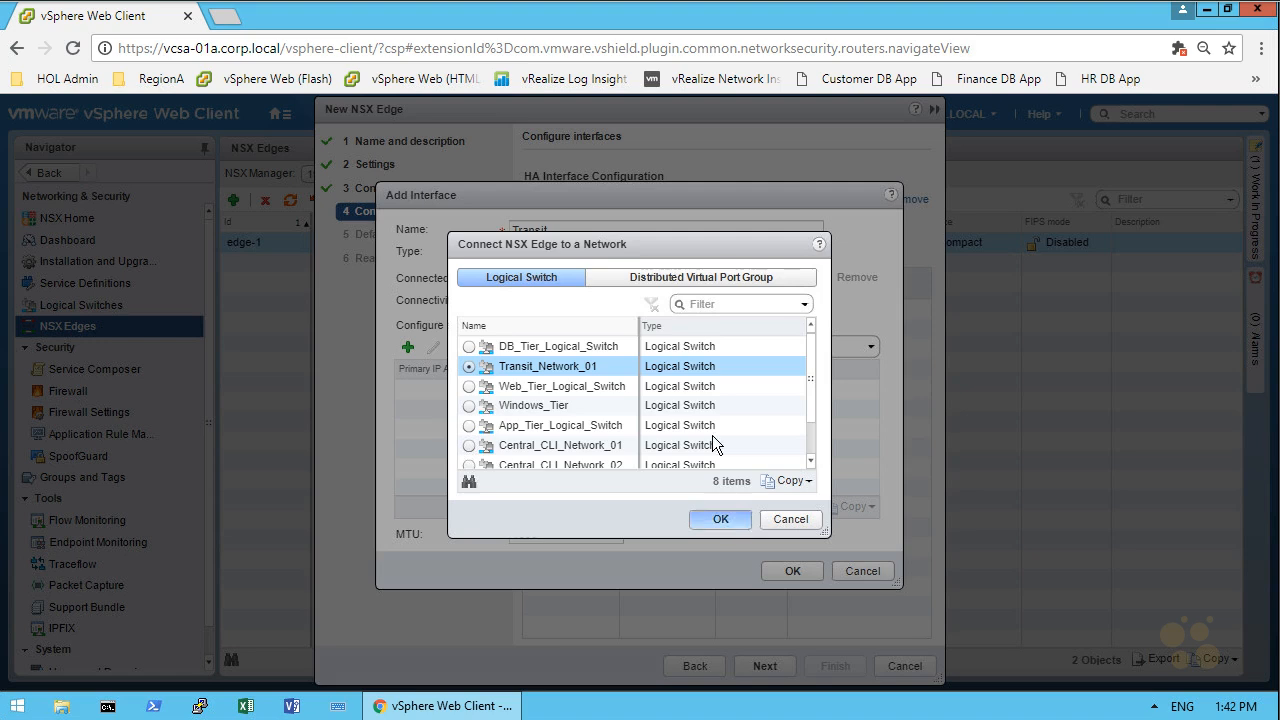
pyautogui.click(720, 519)
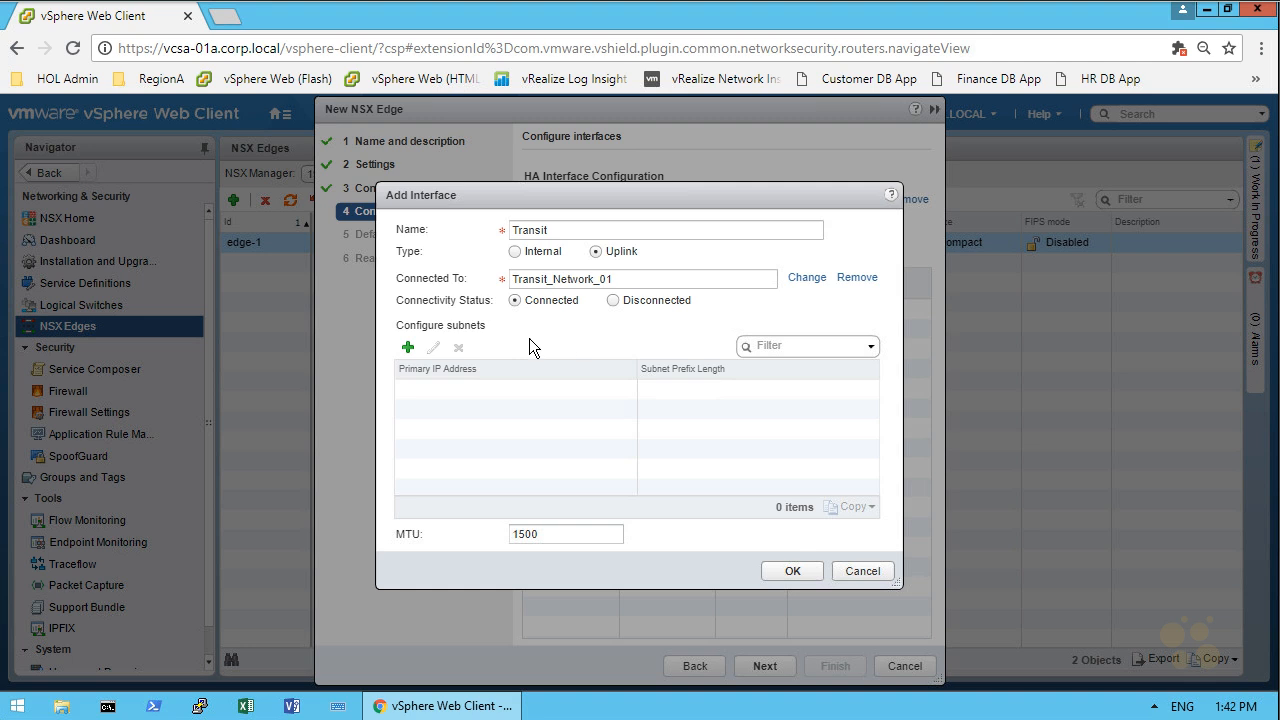
# Give the Transit interface the primary IP address 192.168.5.2 with subnet prefix length 29 and save the interface
pyautogui.click(408, 347)
pyautogui.click(528, 390)
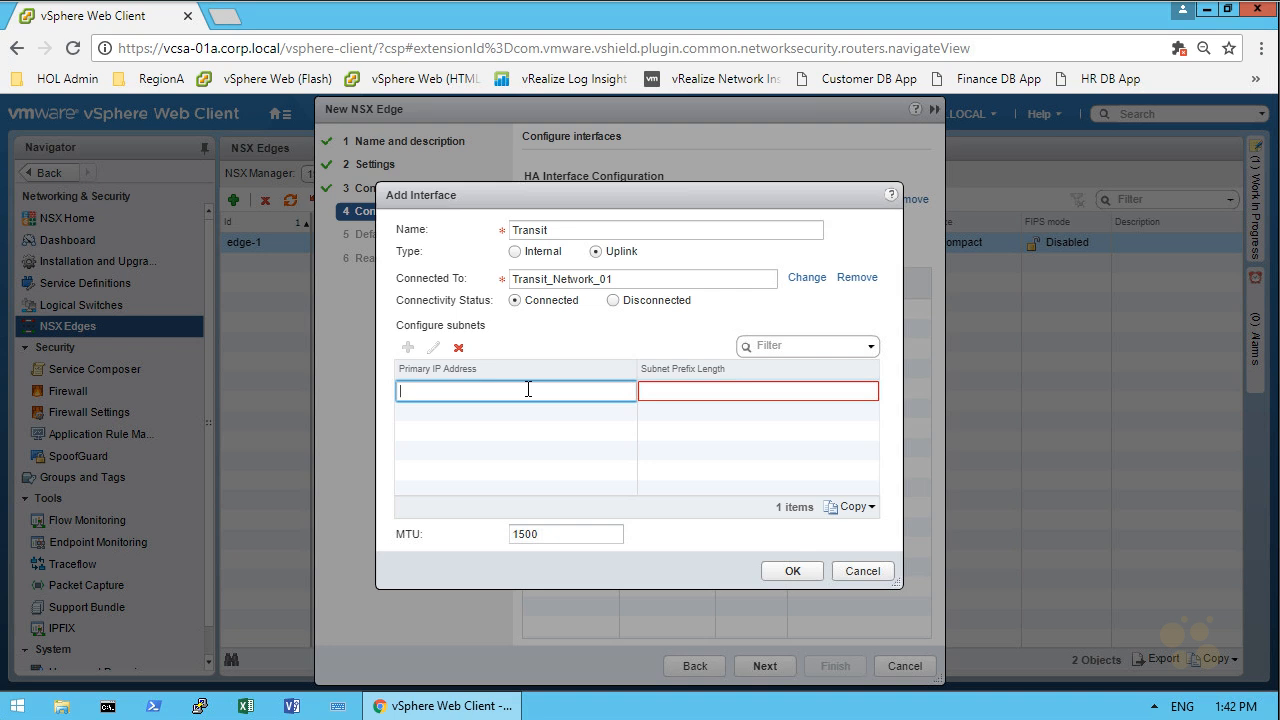
pyautogui.write('192.168.5.2')
pyautogui.press('Tab')
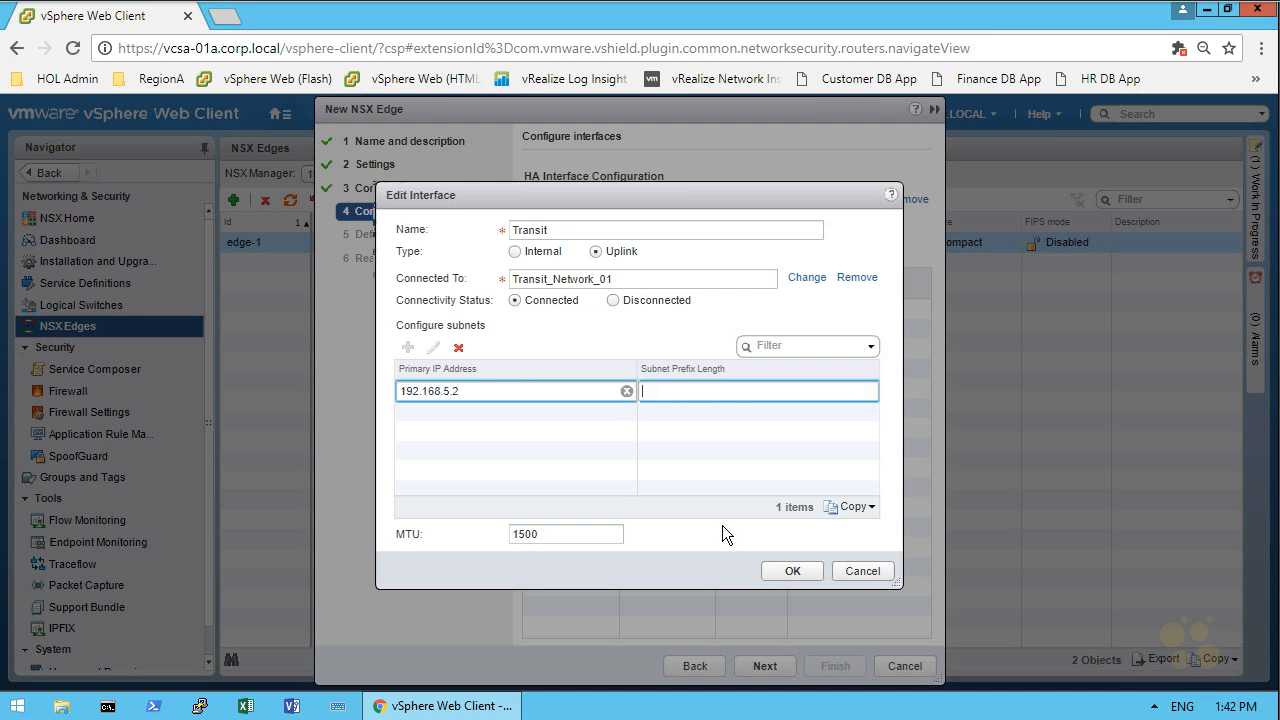
pyautogui.write('29')
pyautogui.click(794, 574)
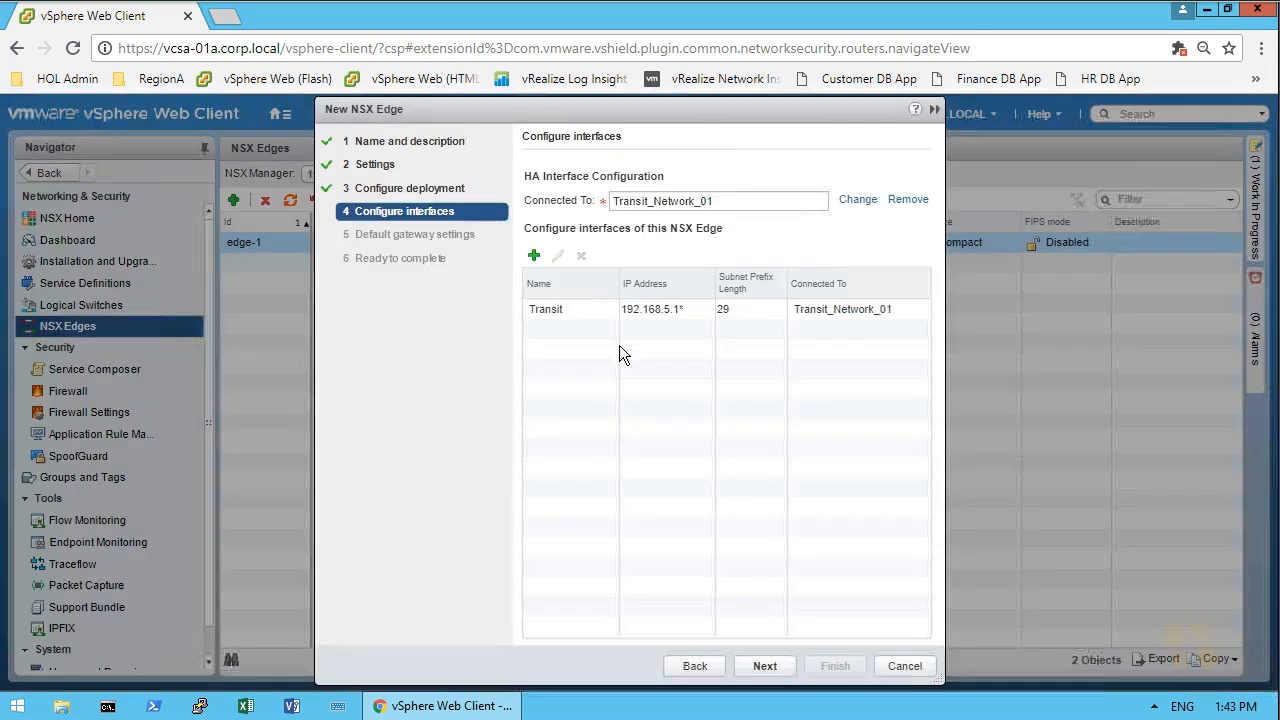
# Add an internal interface named App Tier and connect it to the logical switch App_Tier_Logical_Switch
pyautogui.click(535, 256)
pyautogui.write('A')
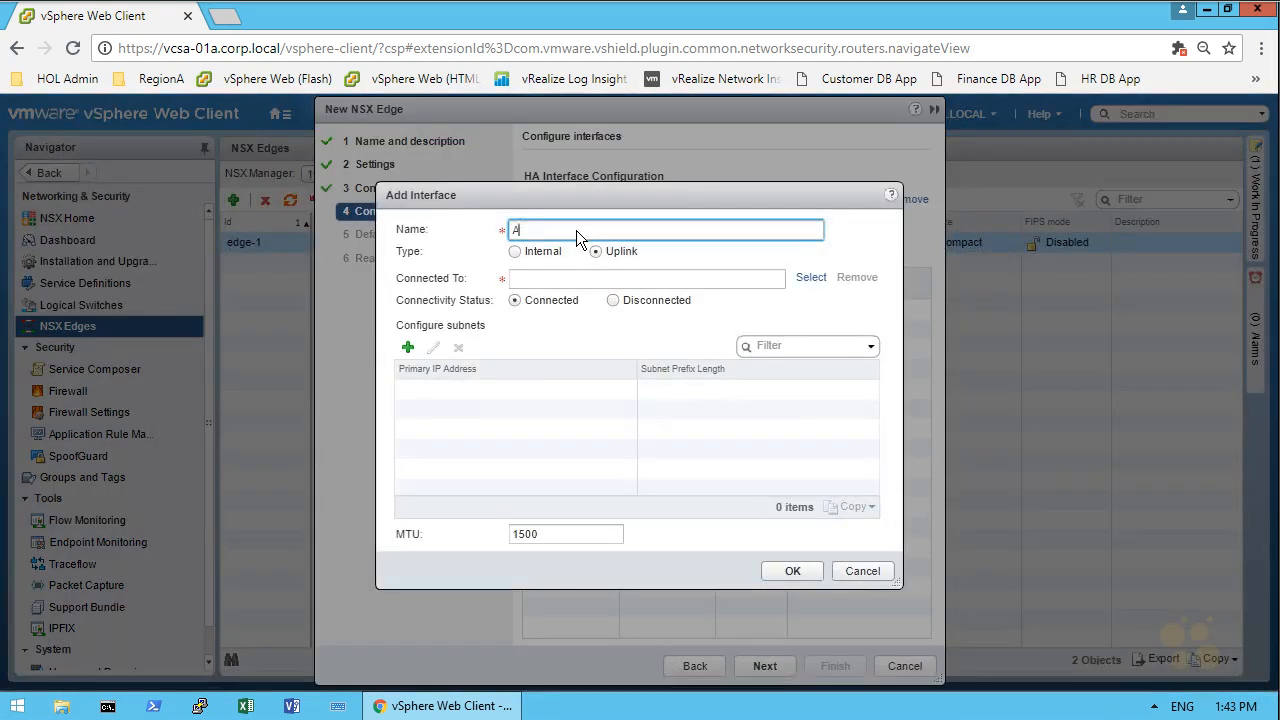
pyautogui.write('pp Tier')
pyautogui.click(535, 251)
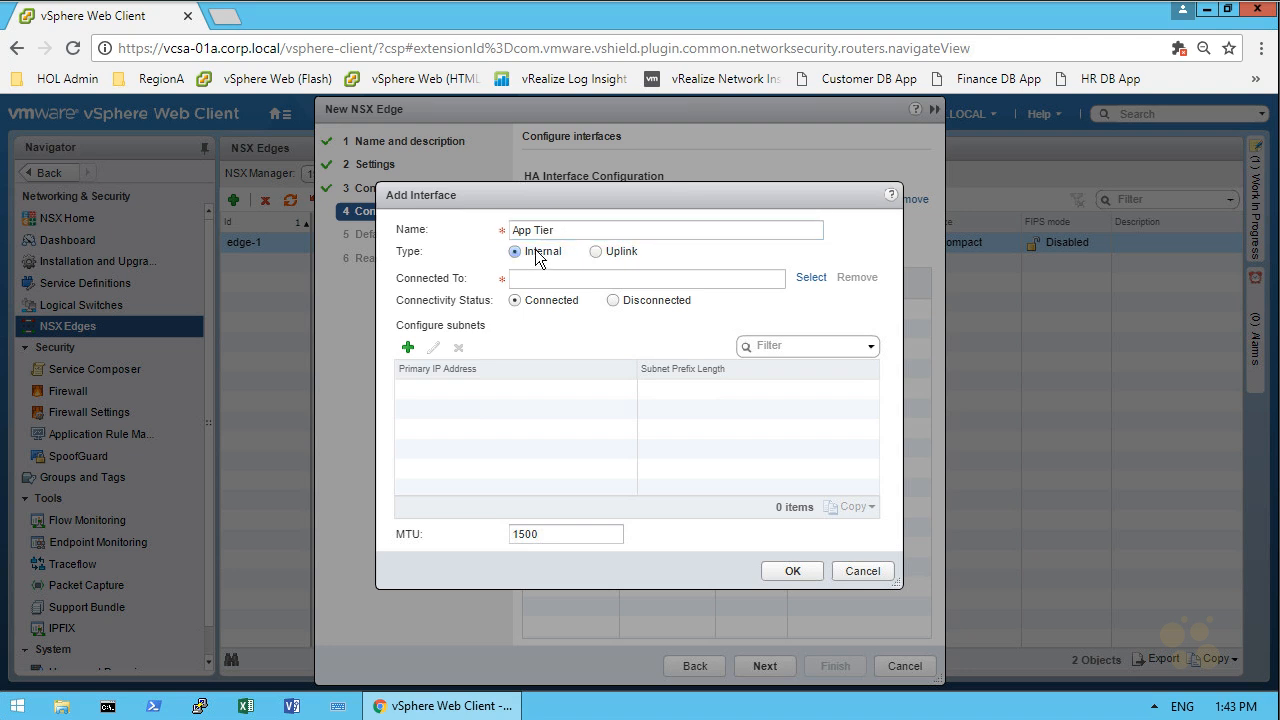
pyautogui.click(812, 278)
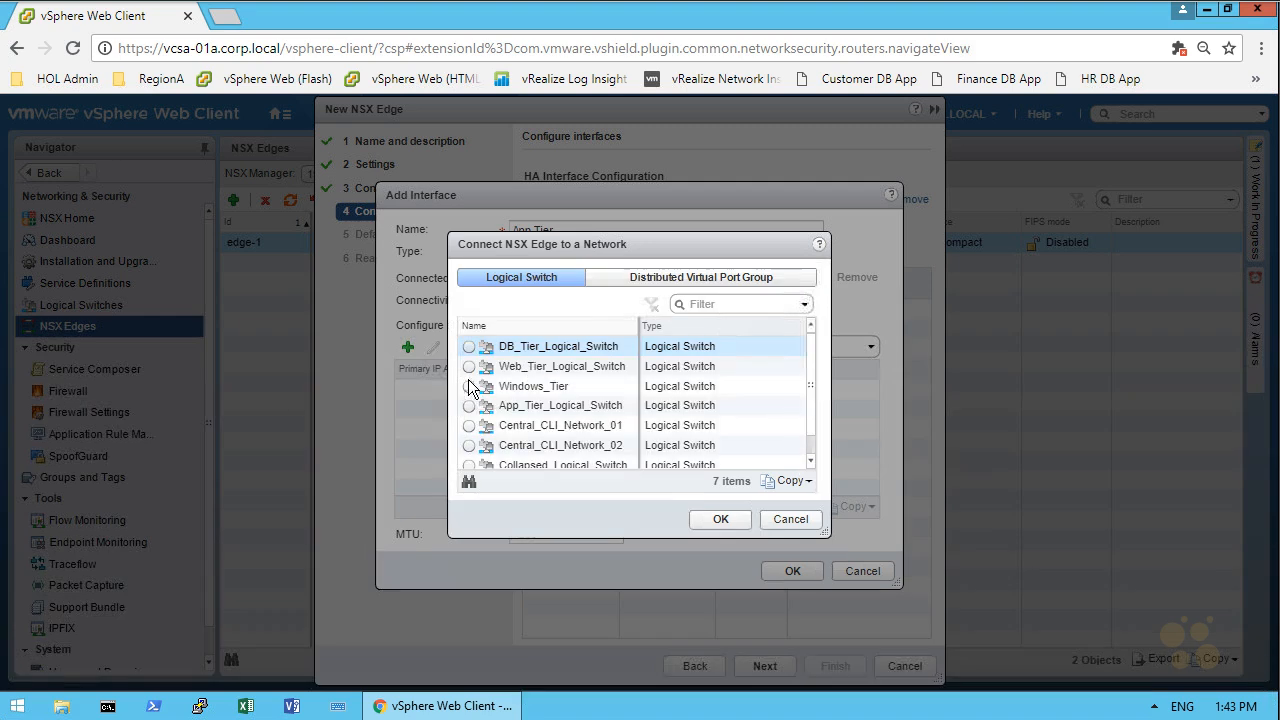
pyautogui.click(469, 425)
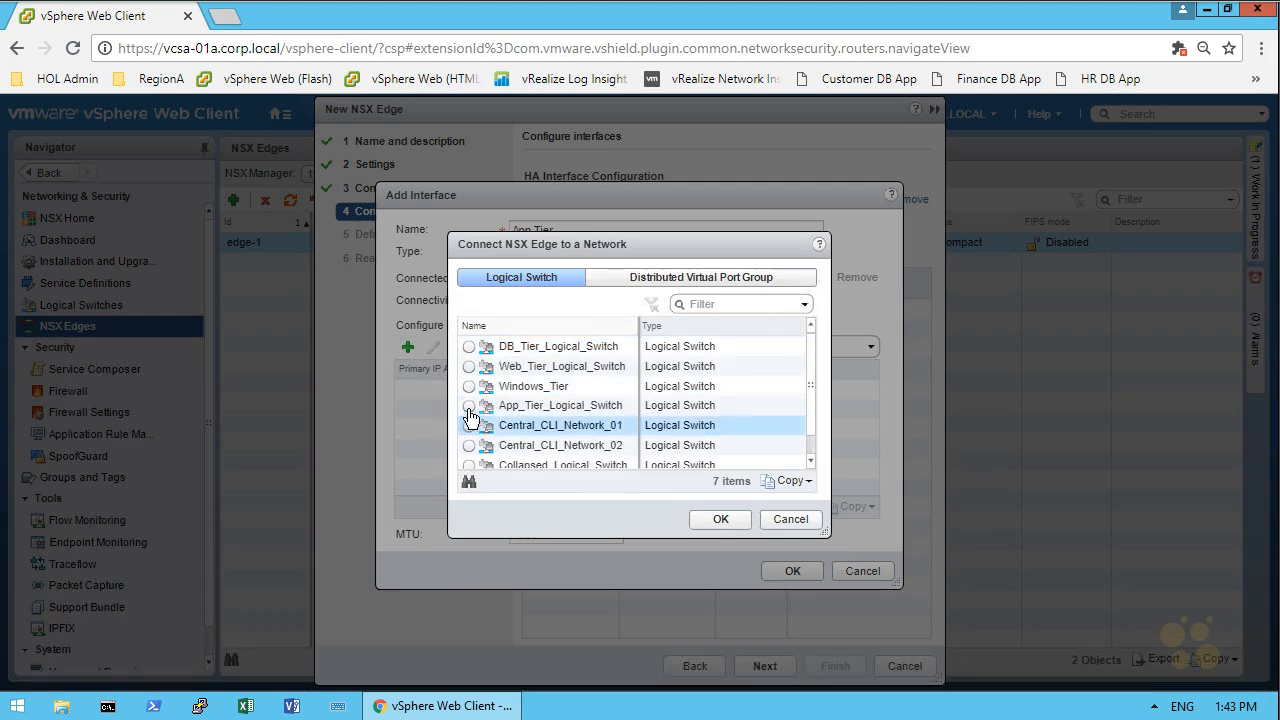
pyautogui.click(469, 405)
pyautogui.click(721, 519)
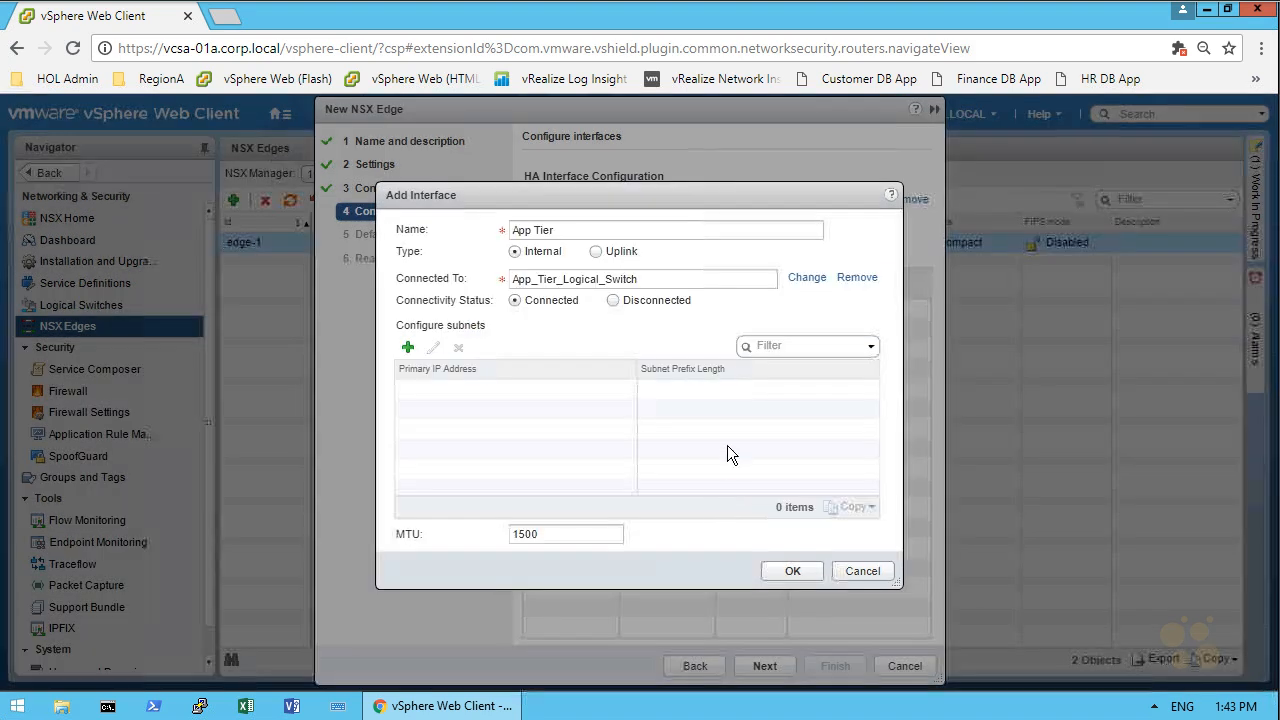
# Give the App Tier interface the primary IP address 172.16.10.1 with subnet prefix length 24 and save the interface
pyautogui.click(408, 350)
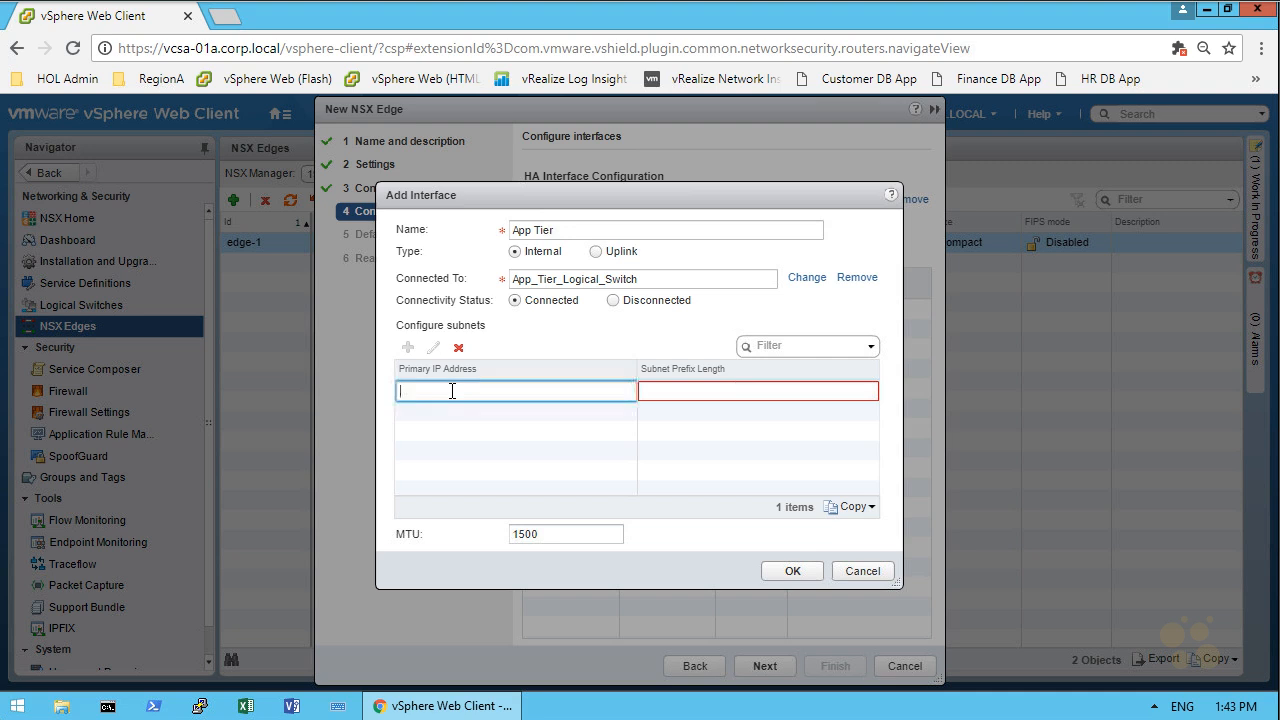
pyautogui.write('192')
pyautogui.press('BackSpace')
pyautogui.press('BackSpace')
pyautogui.write('72.16.10.1')
pyautogui.click(671, 390)
pyautogui.write('24')
pyautogui.click(786, 571)
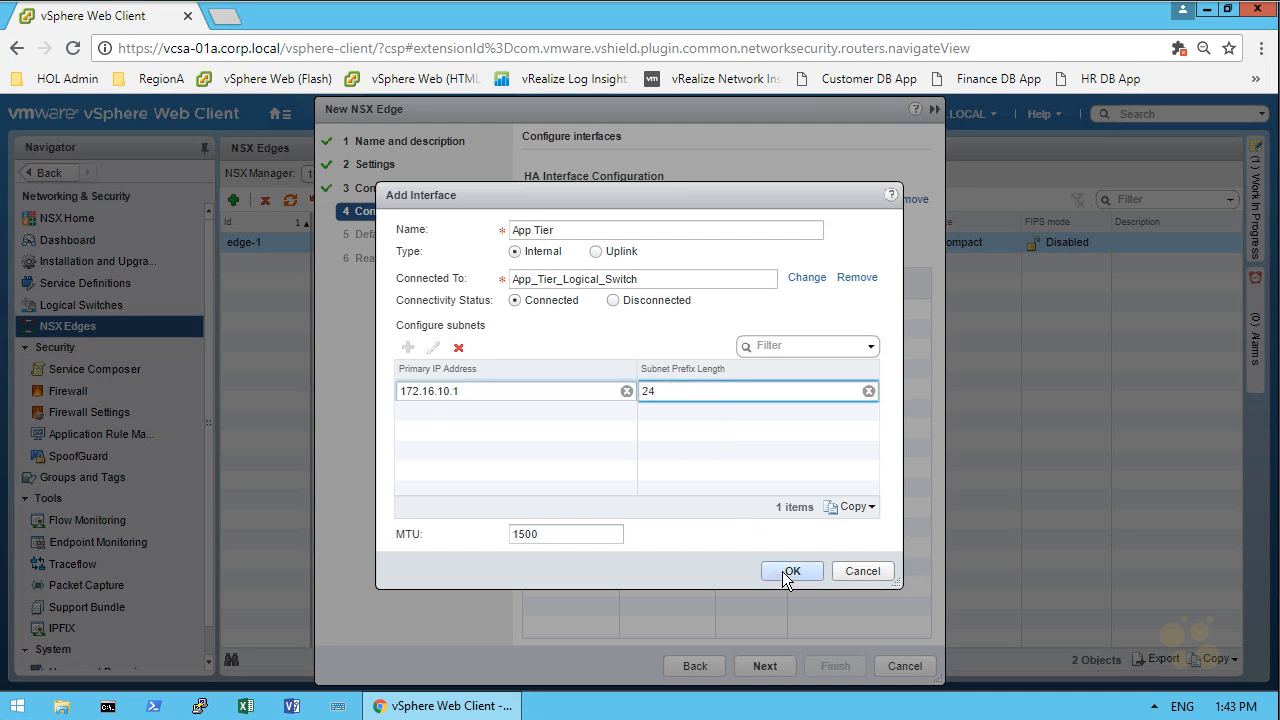
# Set the default gateway IP to 192.168.5.1 on the Transit vNIC and finish deploying the logical router
pyautogui.click(766, 665)
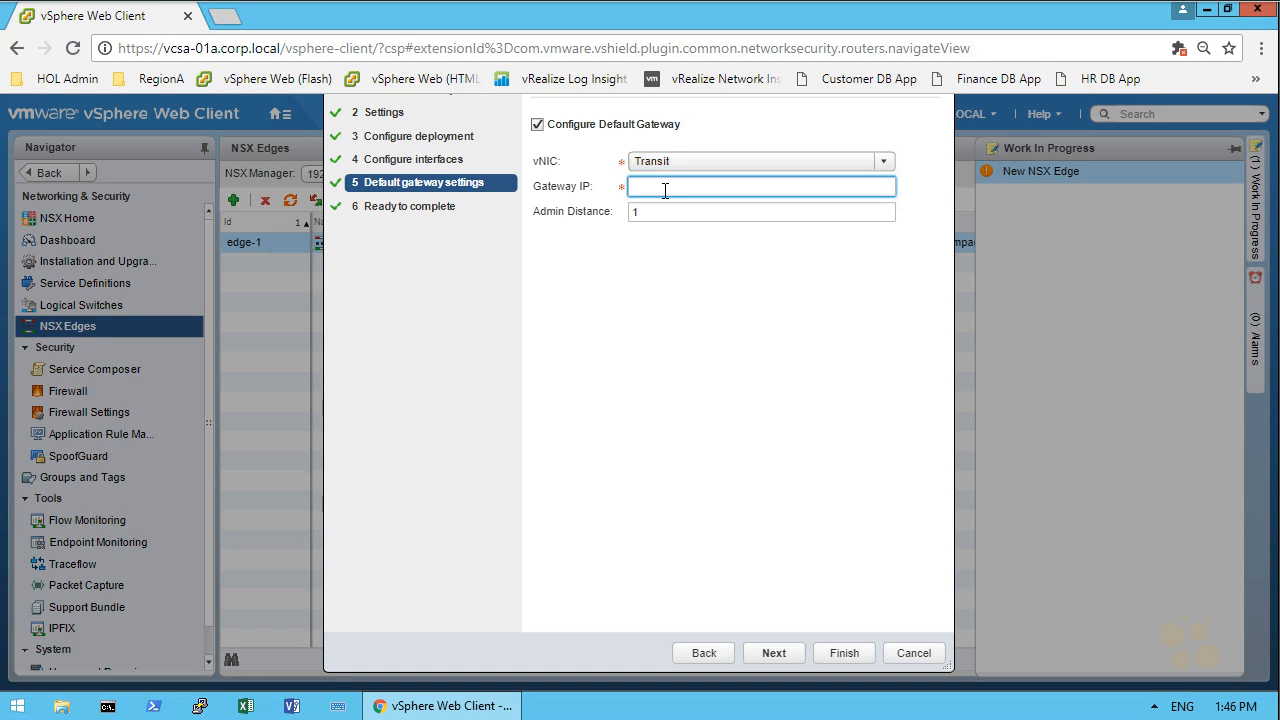
pyautogui.write('192.168.5.1')
pyautogui.click(776, 655)
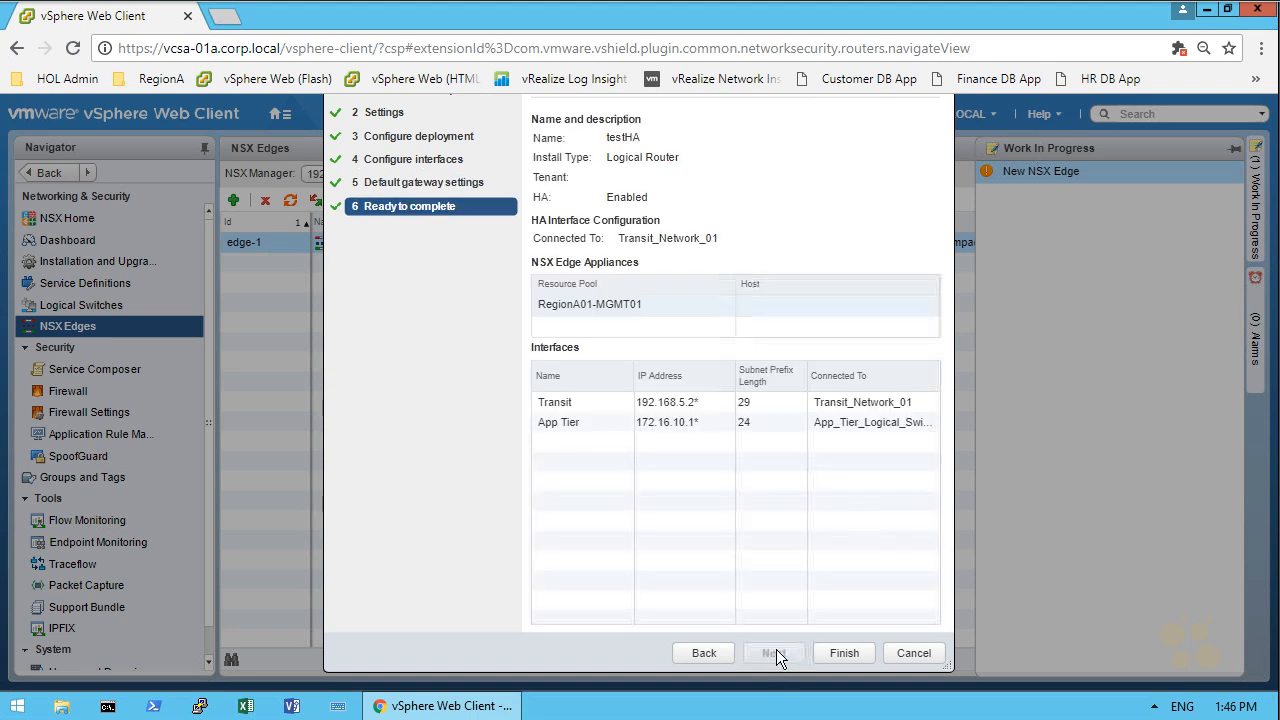
pyautogui.click(845, 653)
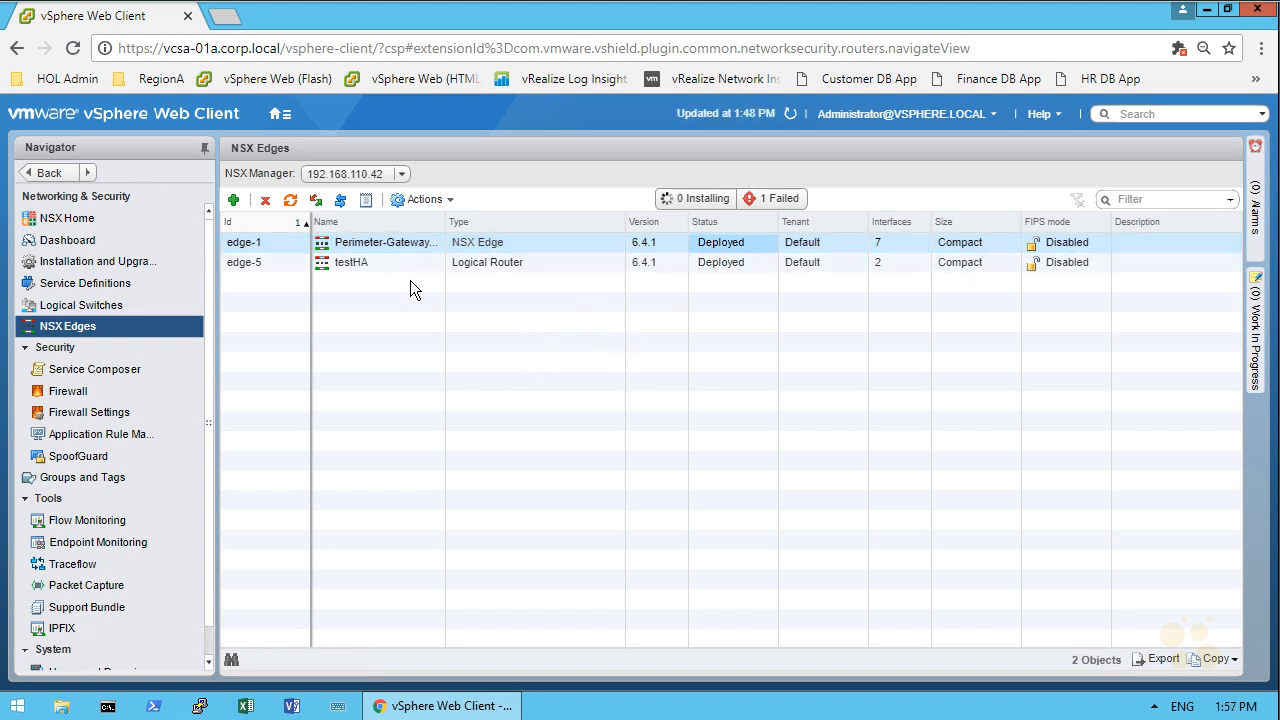
# Open the testHA logical router's management settings and review its HA configuration without changing it
pyautogui.click(355, 266)
pyautogui.doubleClick(355, 266)
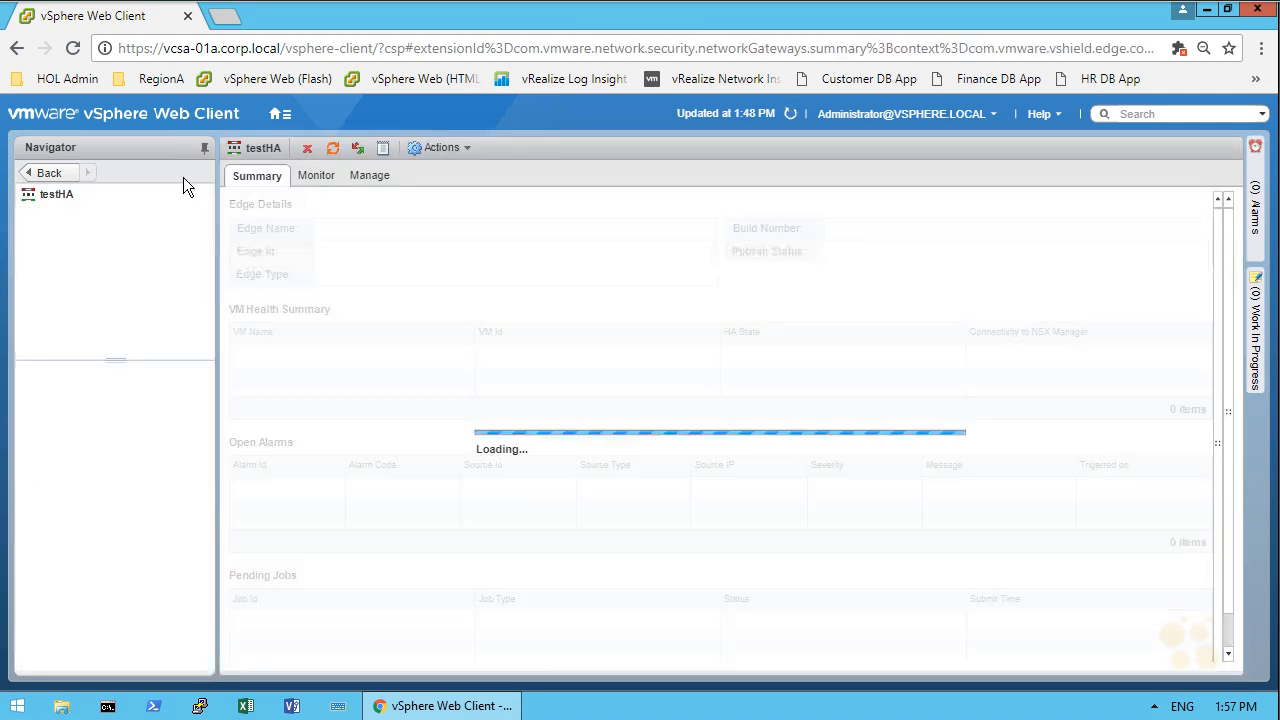
pyautogui.click(372, 177)
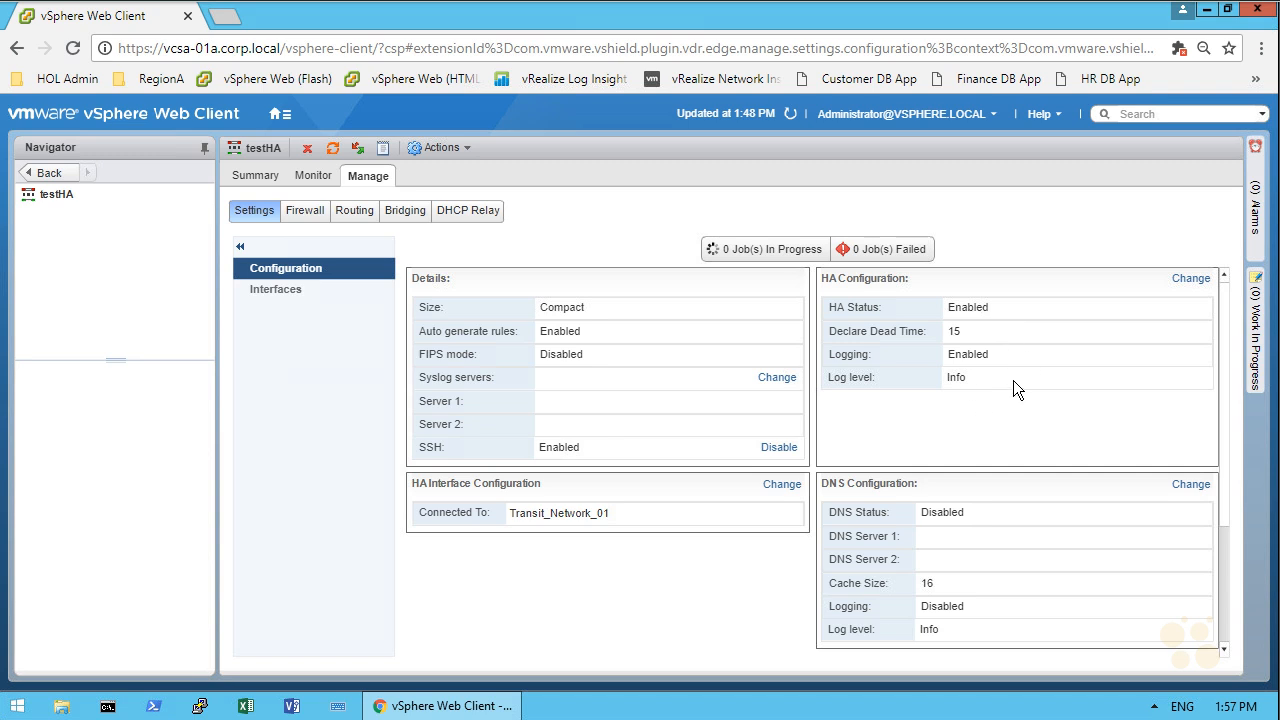
pyautogui.click(1190, 280)
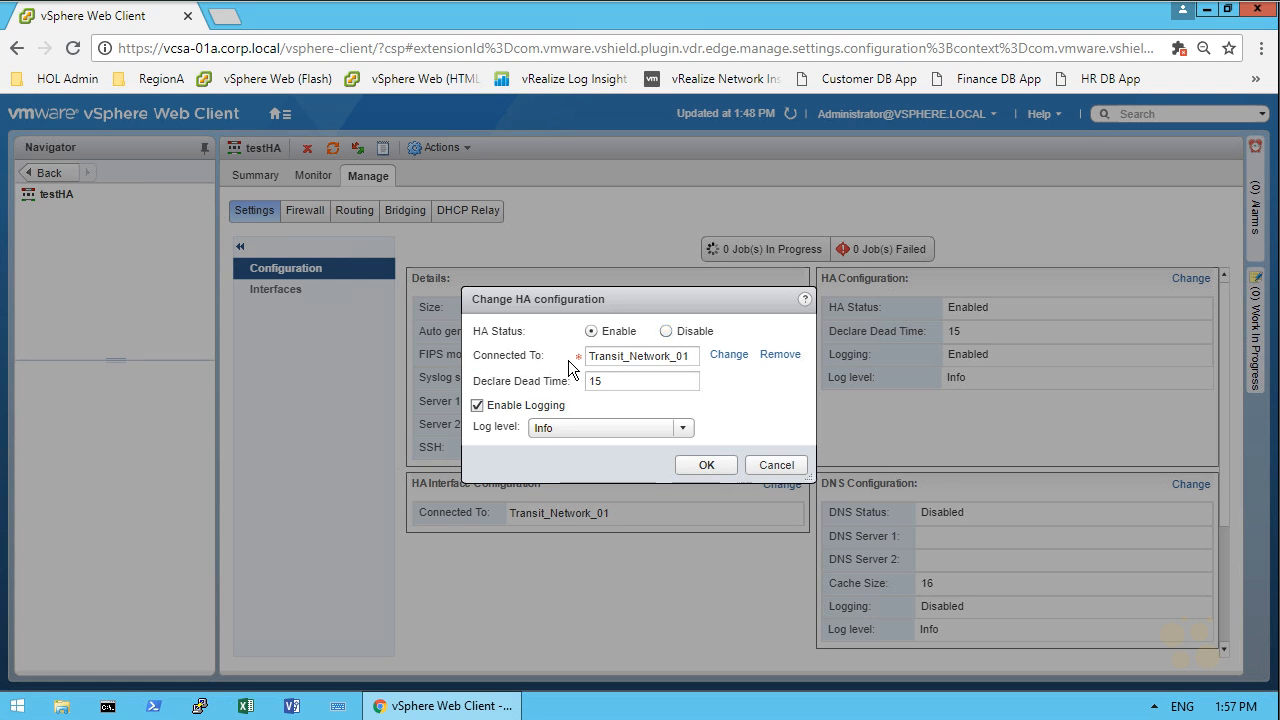
pyautogui.click(773, 462)
# Examine the status, HA admin state and host of both testHA logical router appliances
pyautogui.scroll(-3, 811, 386)
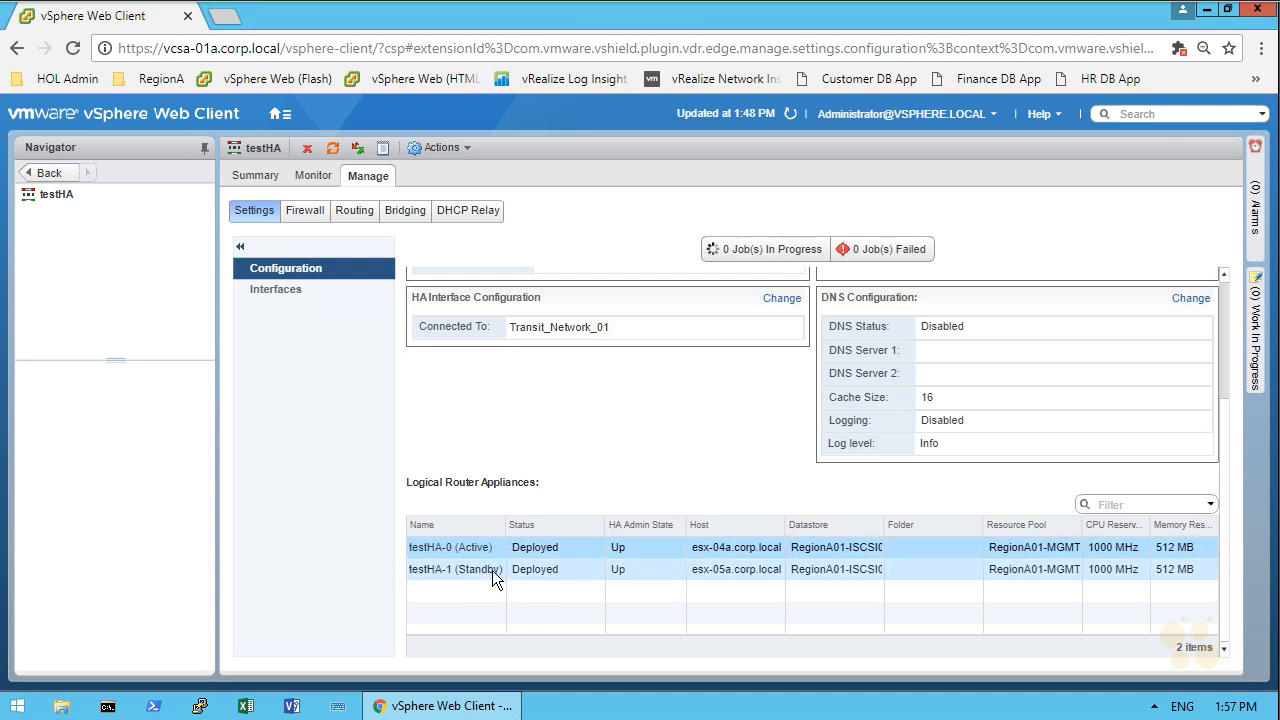
pyautogui.click(651, 563)
pyautogui.click(539, 522)
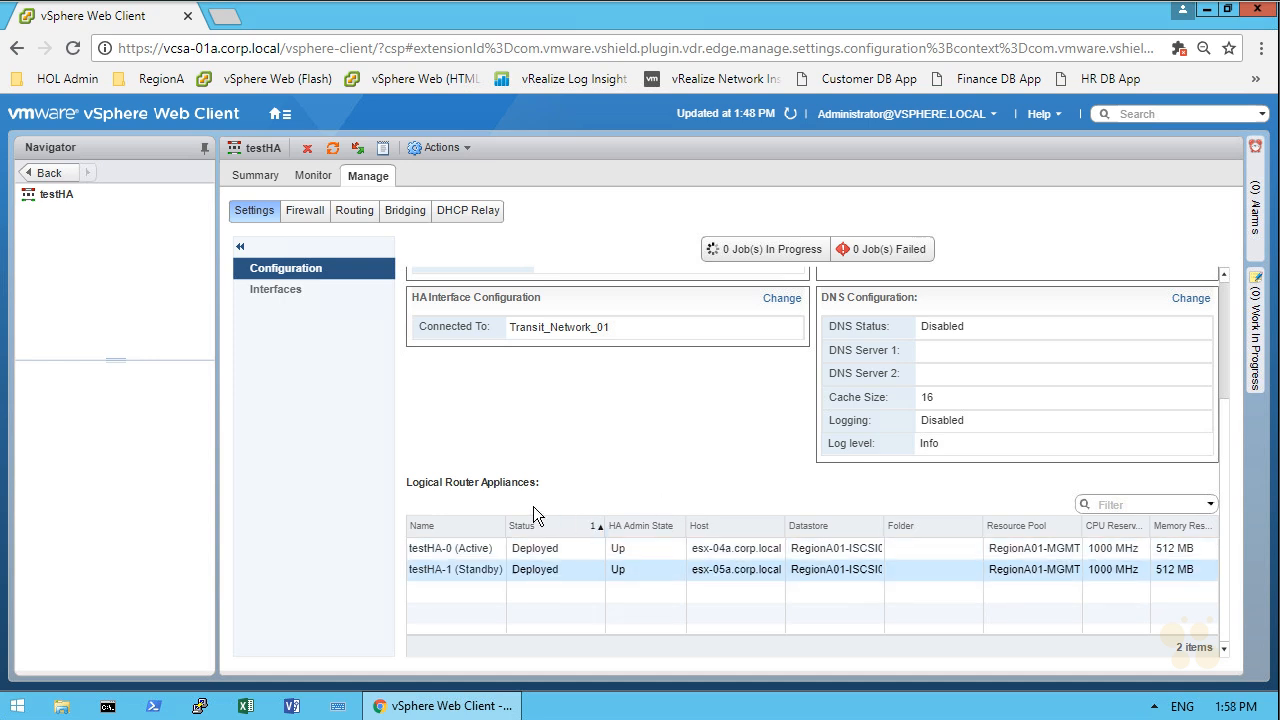
pyautogui.click(623, 555)
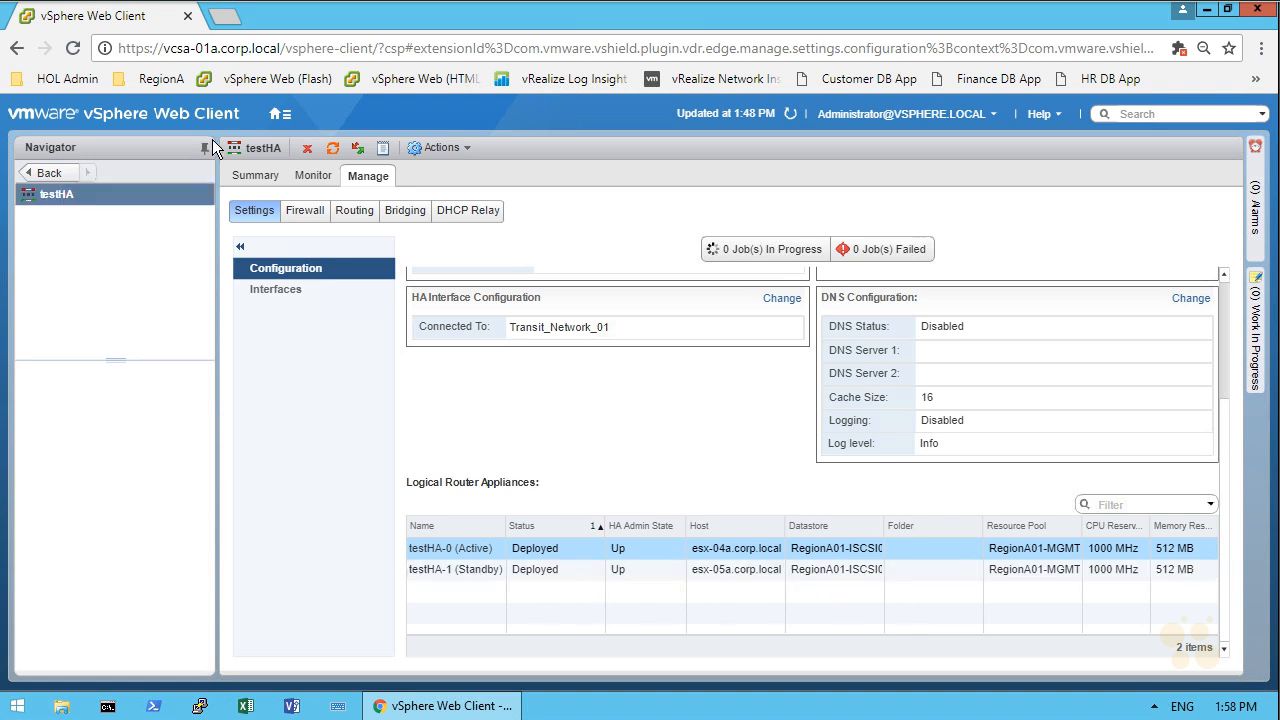
# Find the testHA-1 virtual machine under RegionA01 in the VMs and Templates inventory and open its console
pyautogui.click(286, 113)
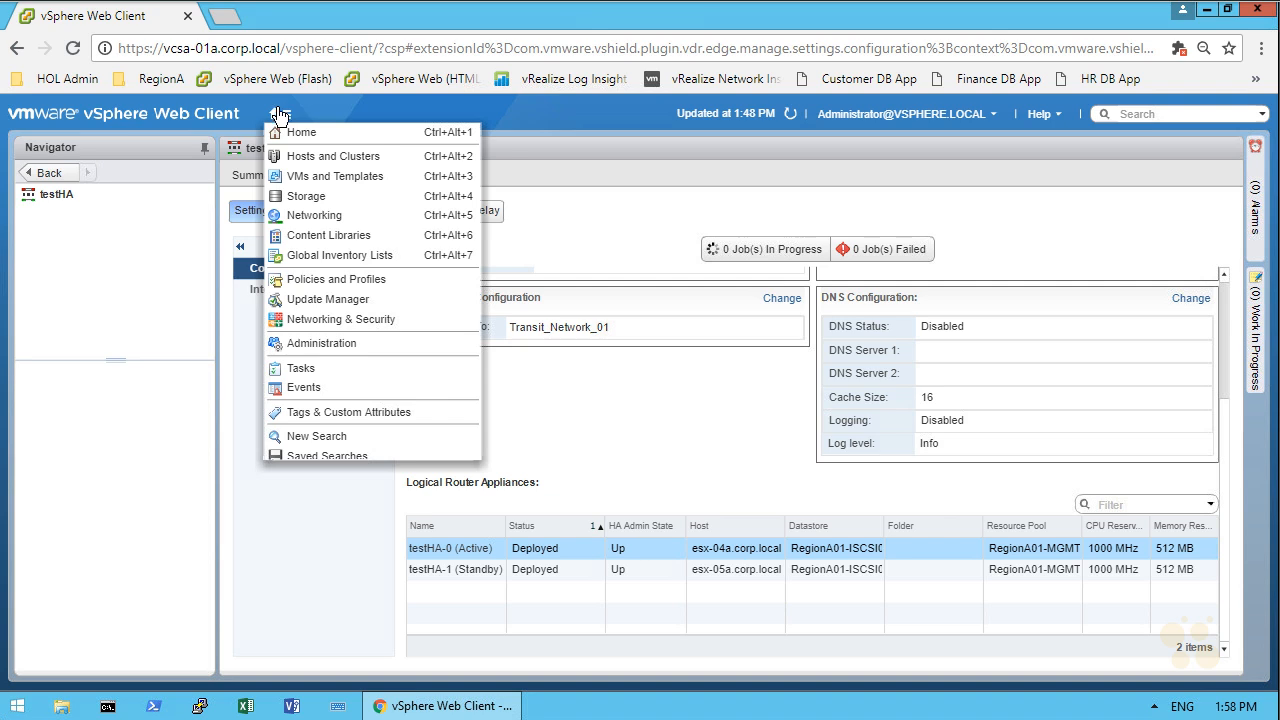
pyautogui.click(323, 179)
pyautogui.click(38, 235)
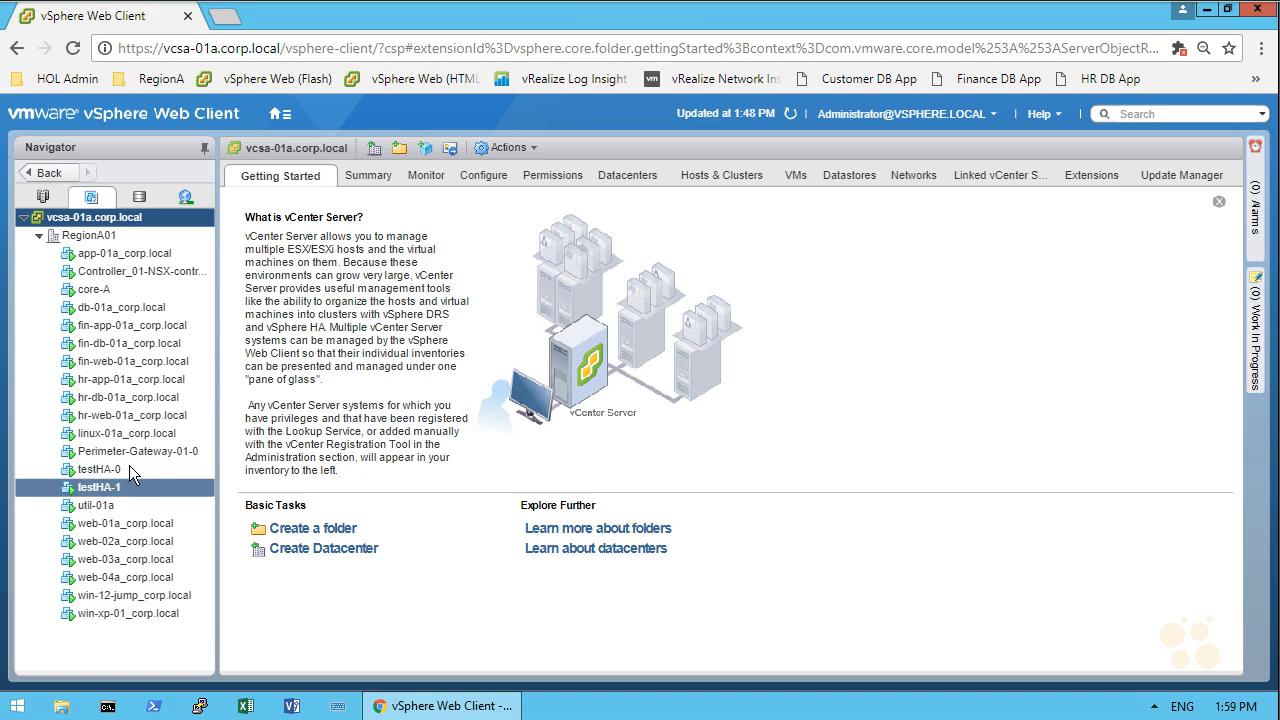
pyautogui.click(132, 471)
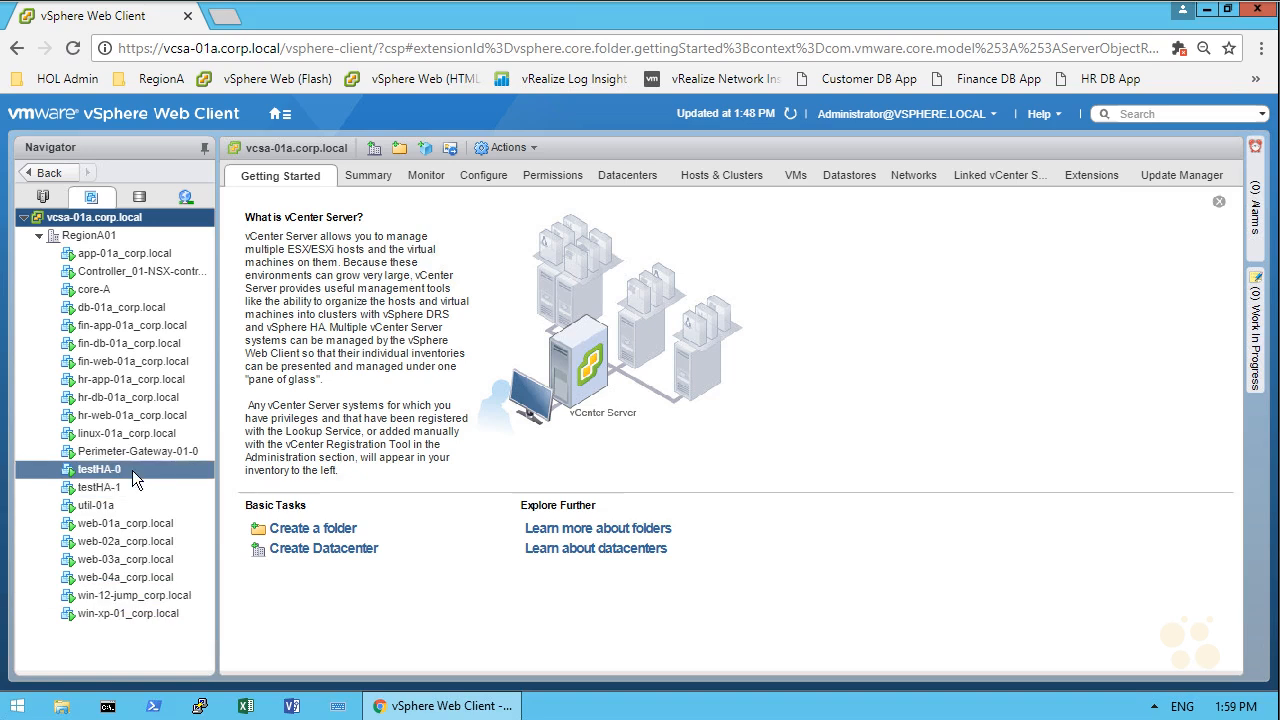
pyautogui.click(136, 489)
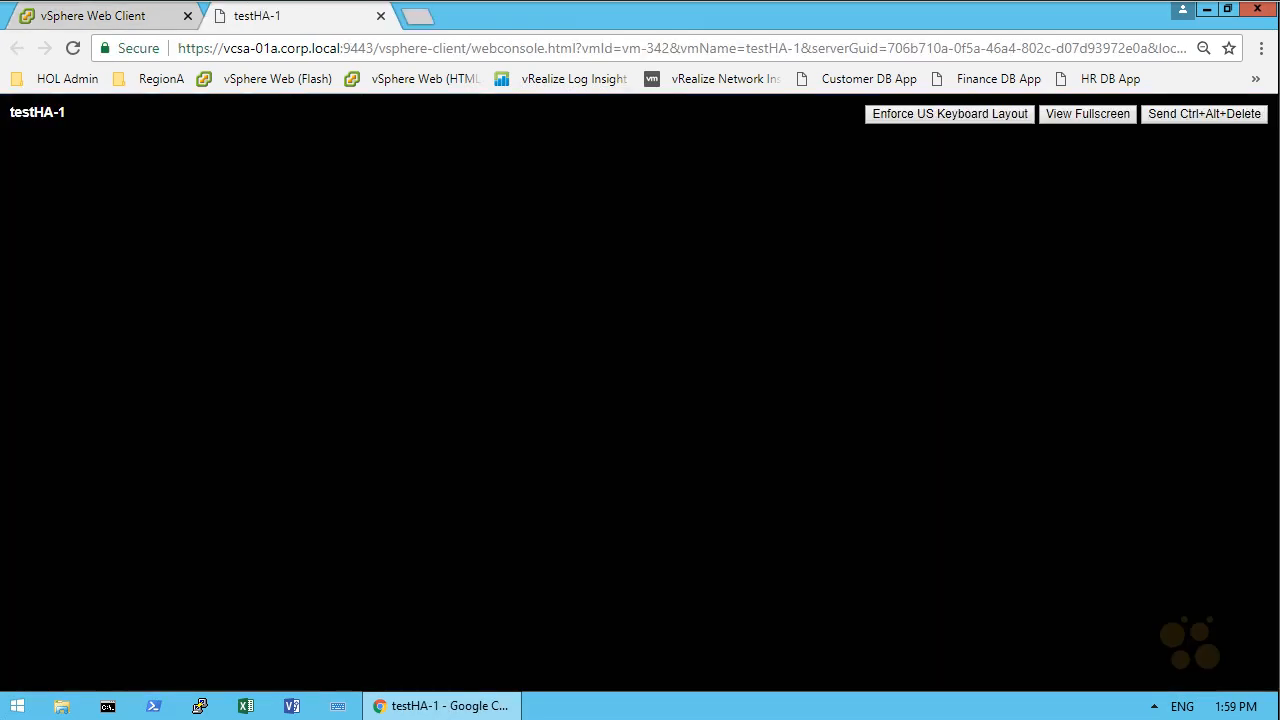
# Log in to the testHA-1 console as admin with the account password
pyautogui.click(310, 250)
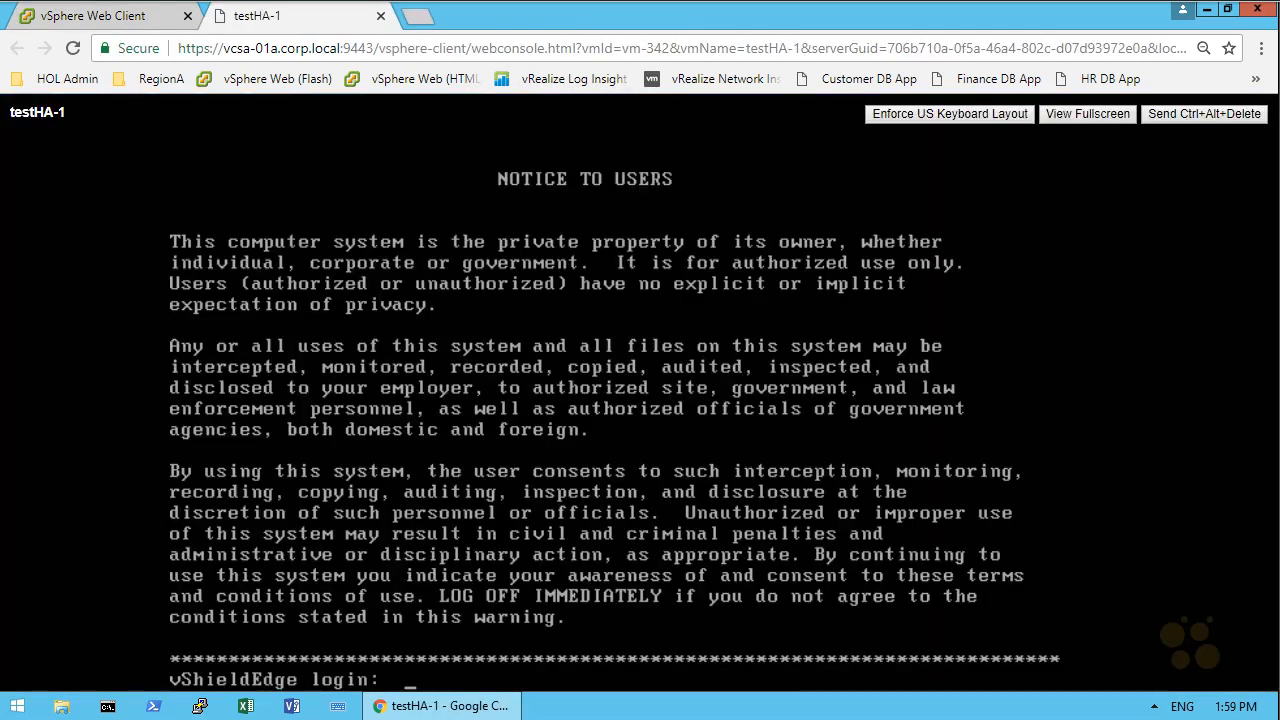
pyautogui.write('admin')
pyautogui.press('Return')
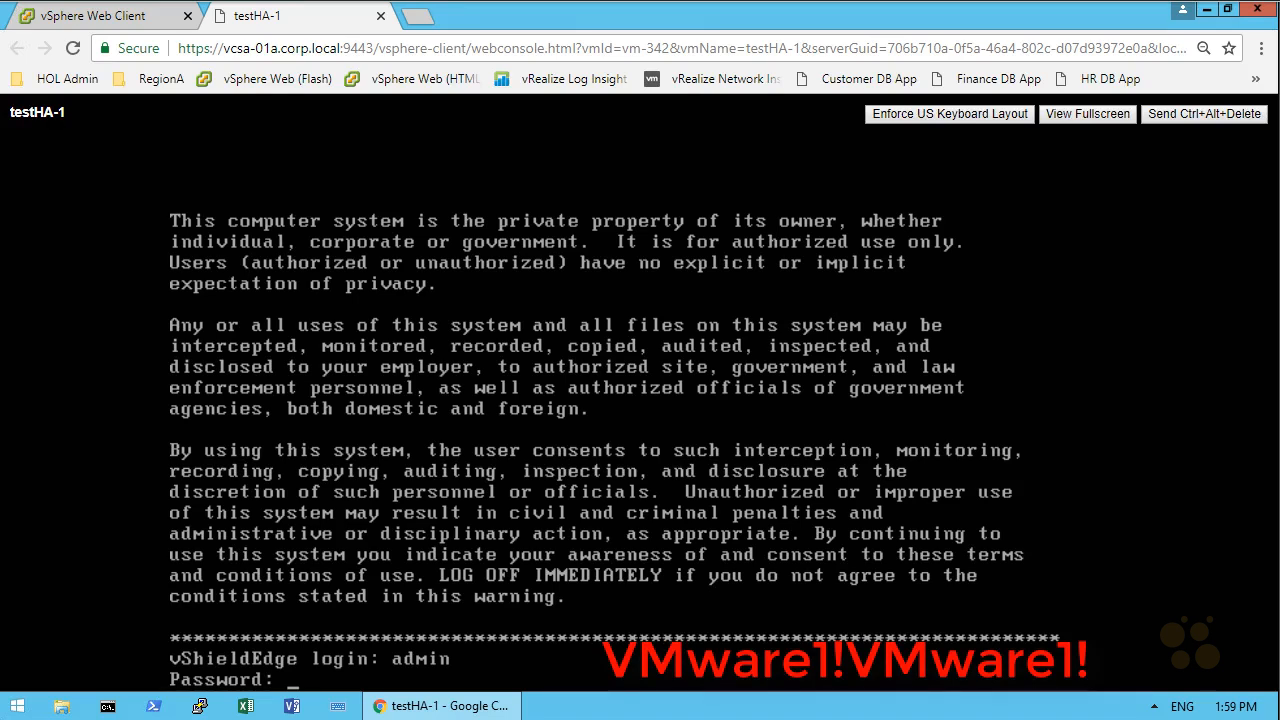
pyautogui.press('Return')
# Run "show service highavailability" on testHA-1 and read through the complete output
pyautogui.write('show service hi')
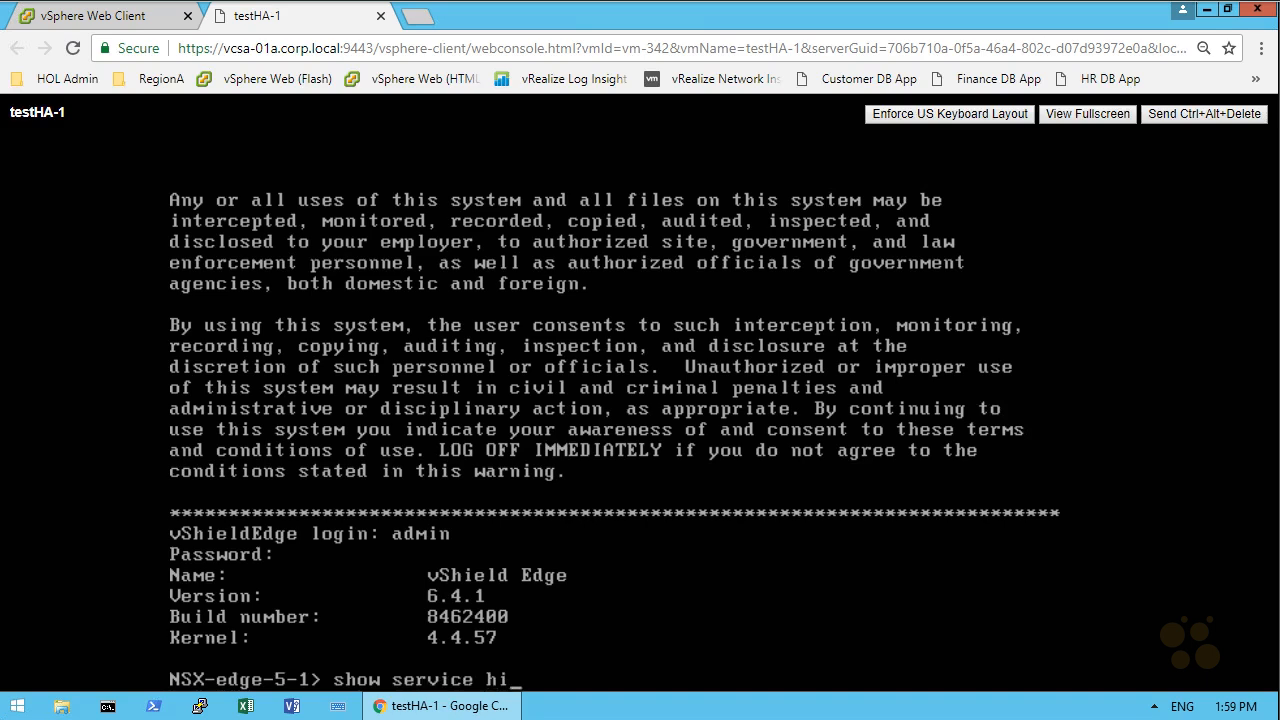
pyautogui.press('Tab')
pyautogui.press('Return')
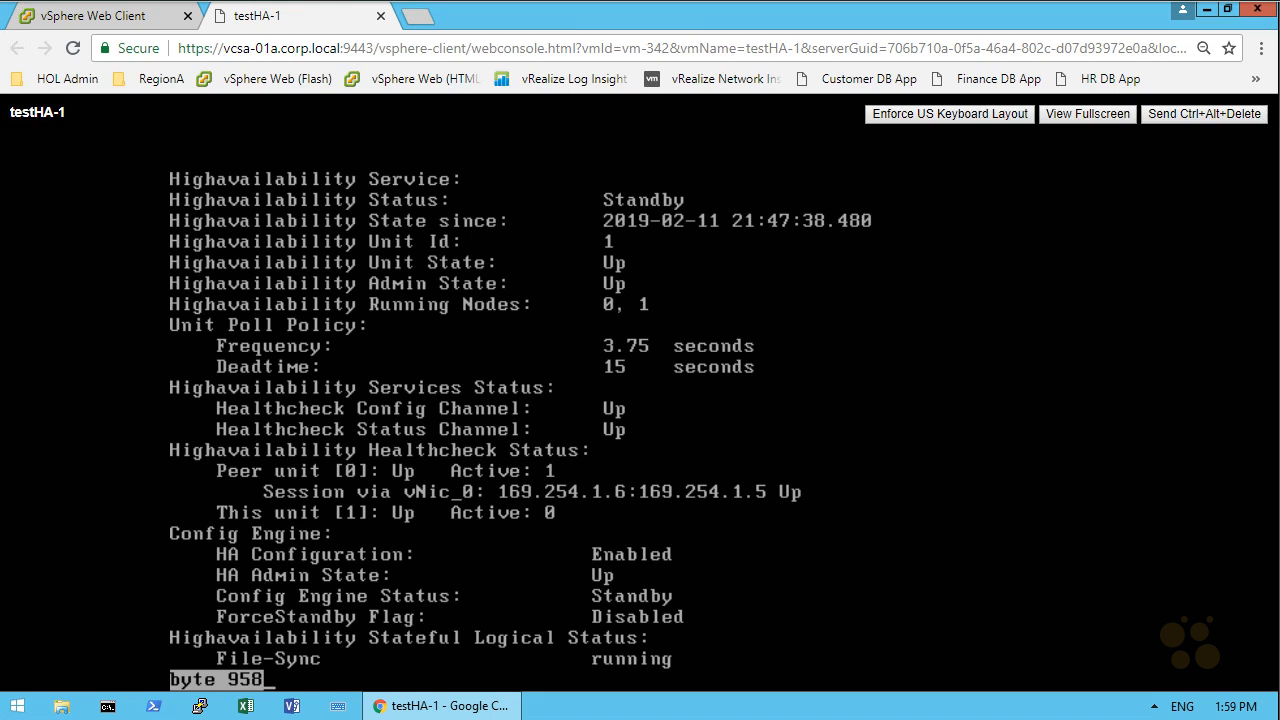
pyautogui.press('space')
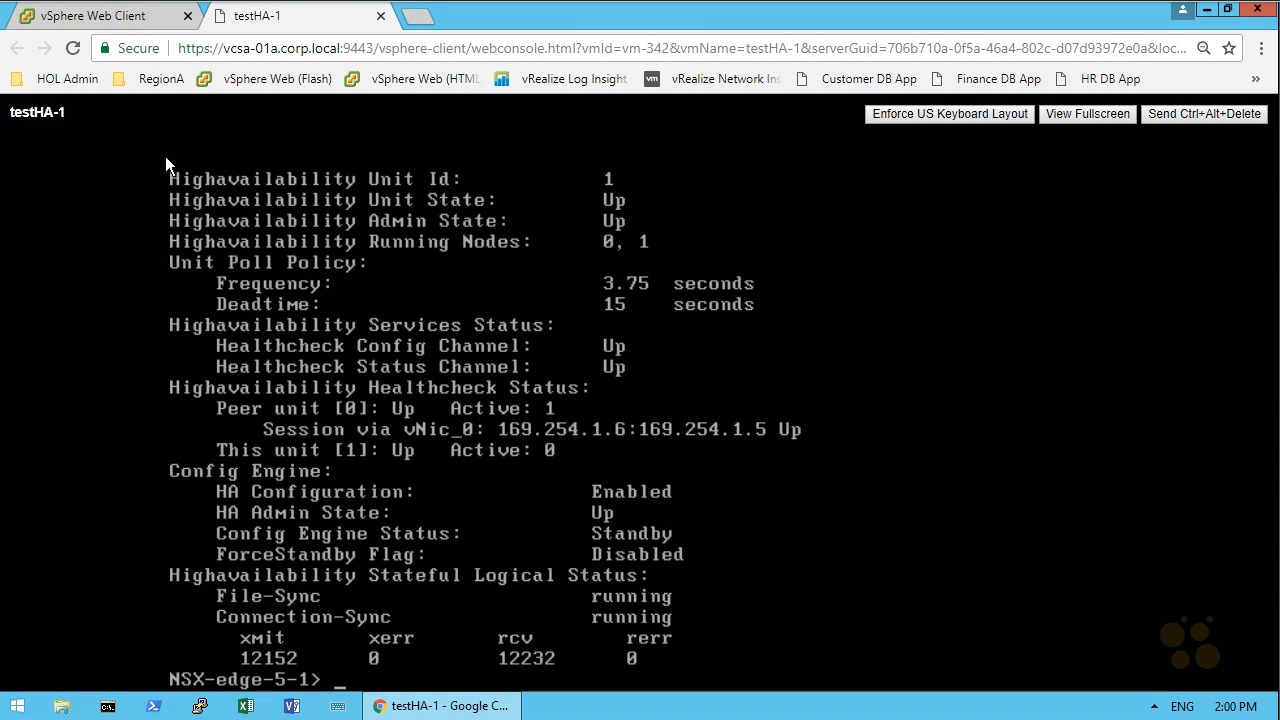
# Suspend the testHA-0 virtual machine in the vSphere Web Client and confirm the suspension
pyautogui.click(121, 20)
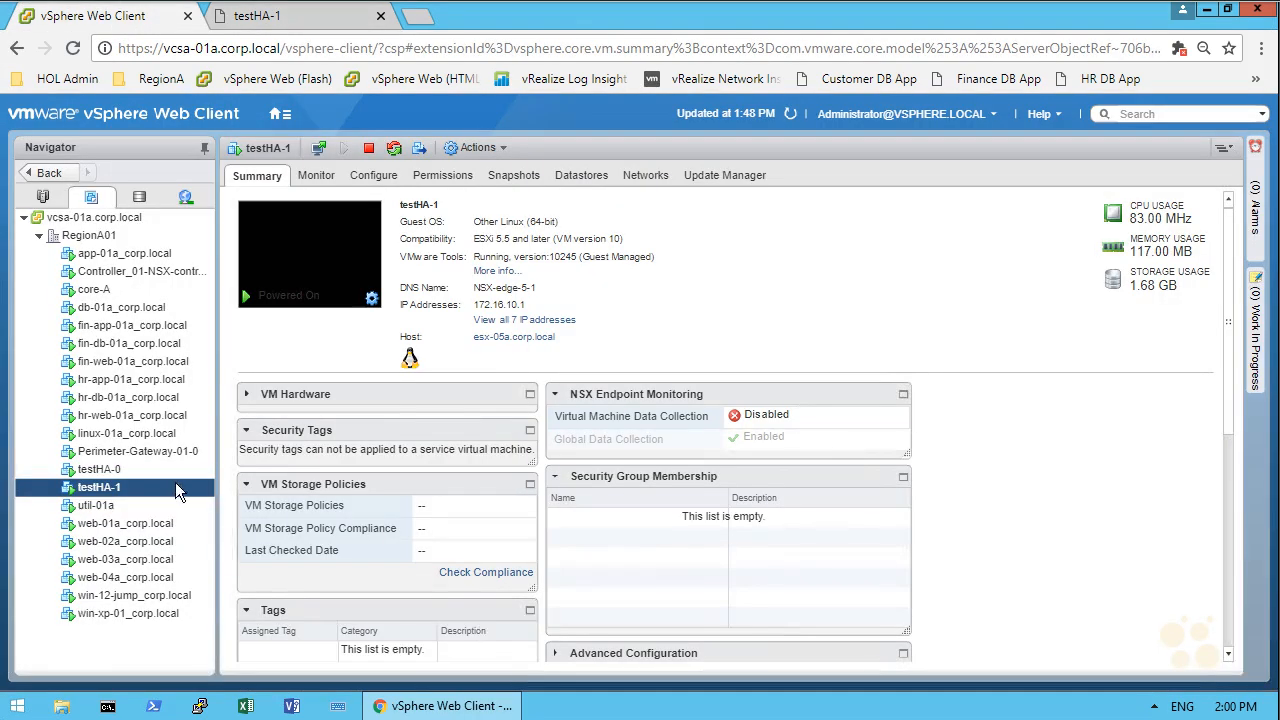
pyautogui.keyDown('ctrl'); pyautogui.click(127, 469); pyautogui.keyUp('ctrl')
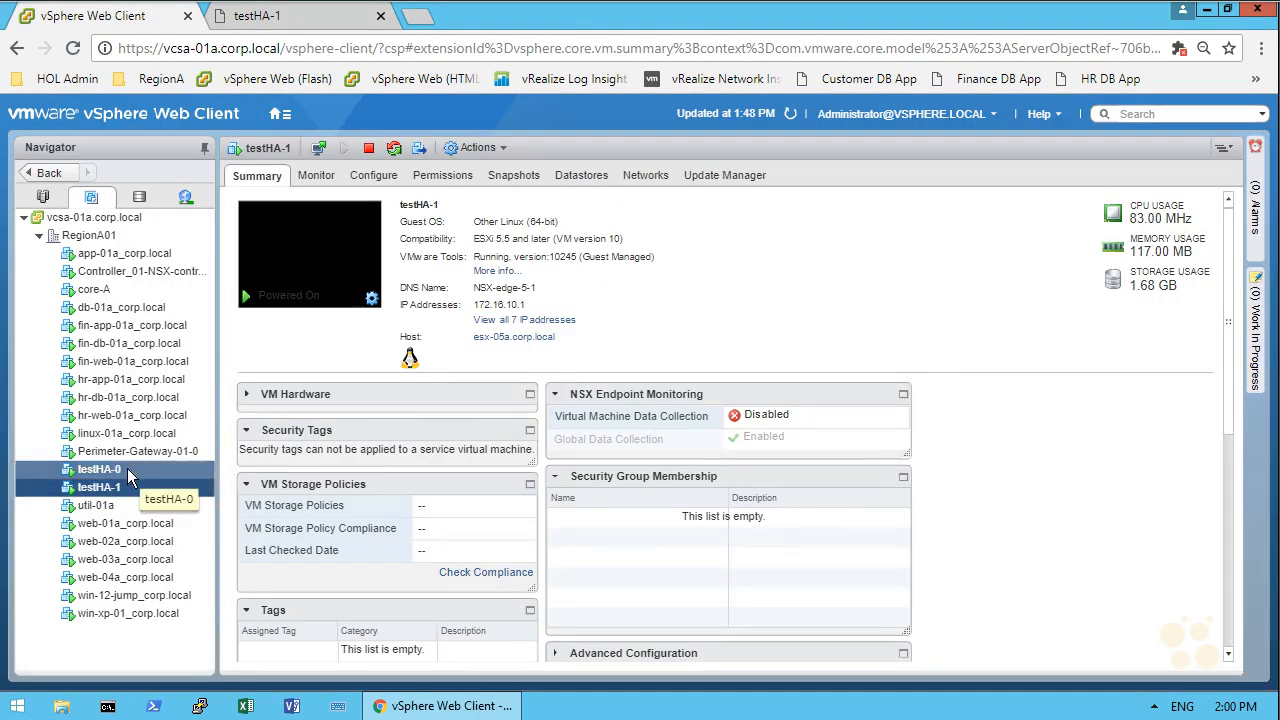
pyautogui.rightClick(130, 468)
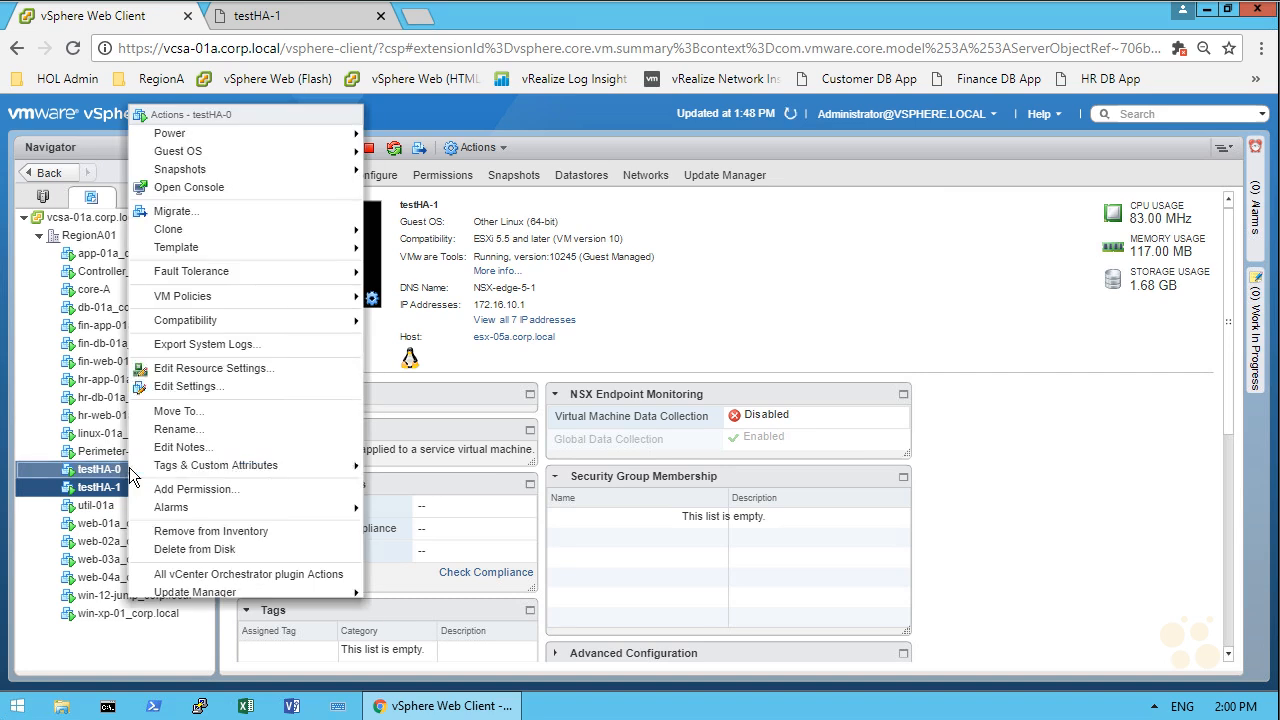
pyautogui.moveTo(294, 130)
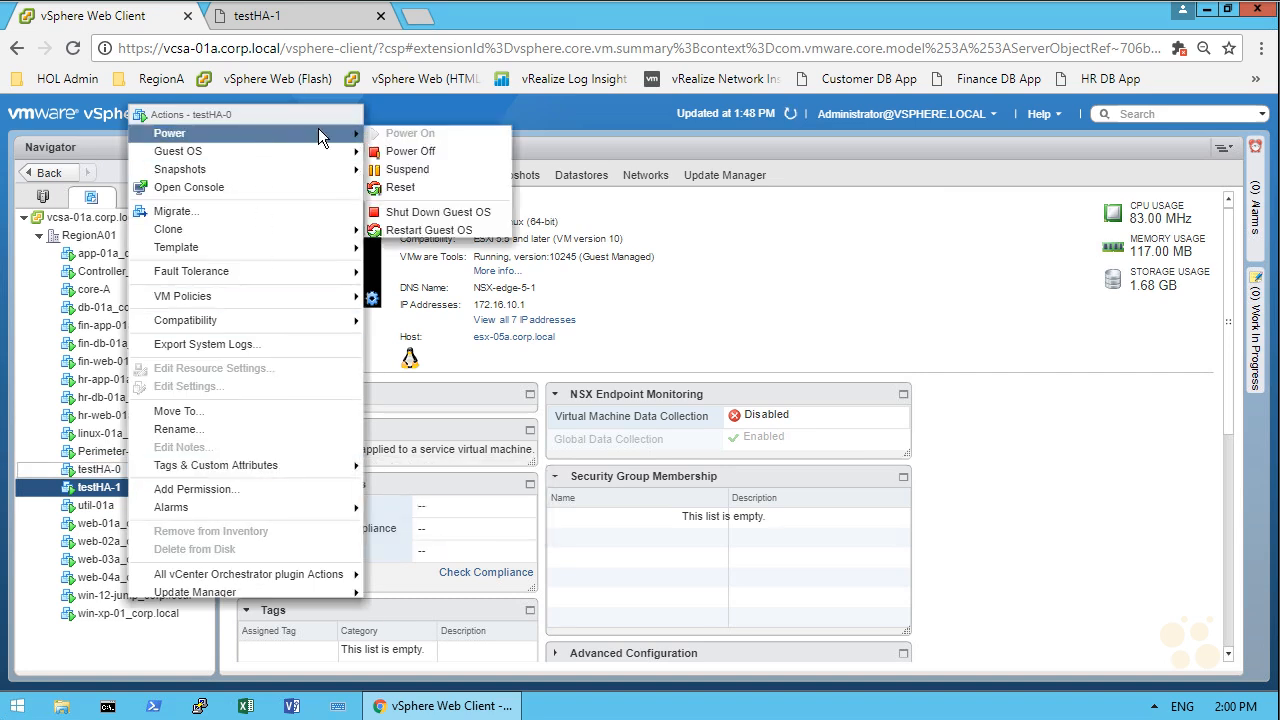
pyautogui.click(410, 170)
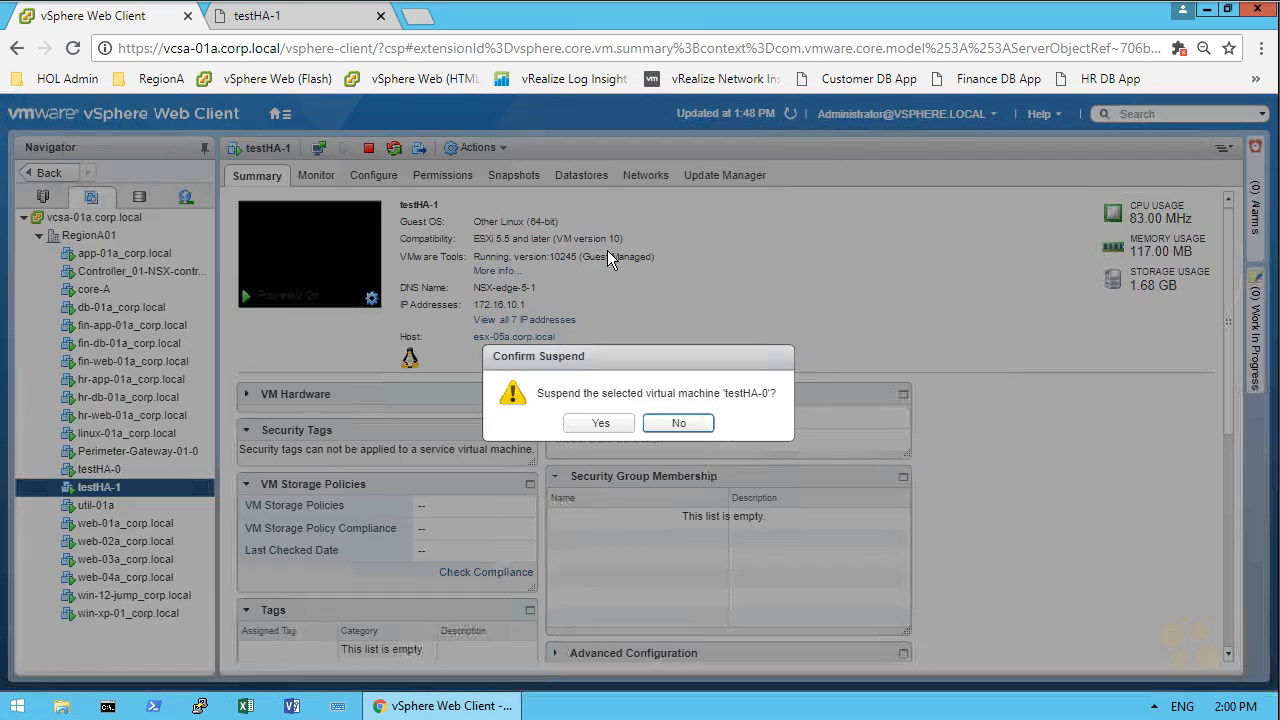
pyautogui.click(600, 423)
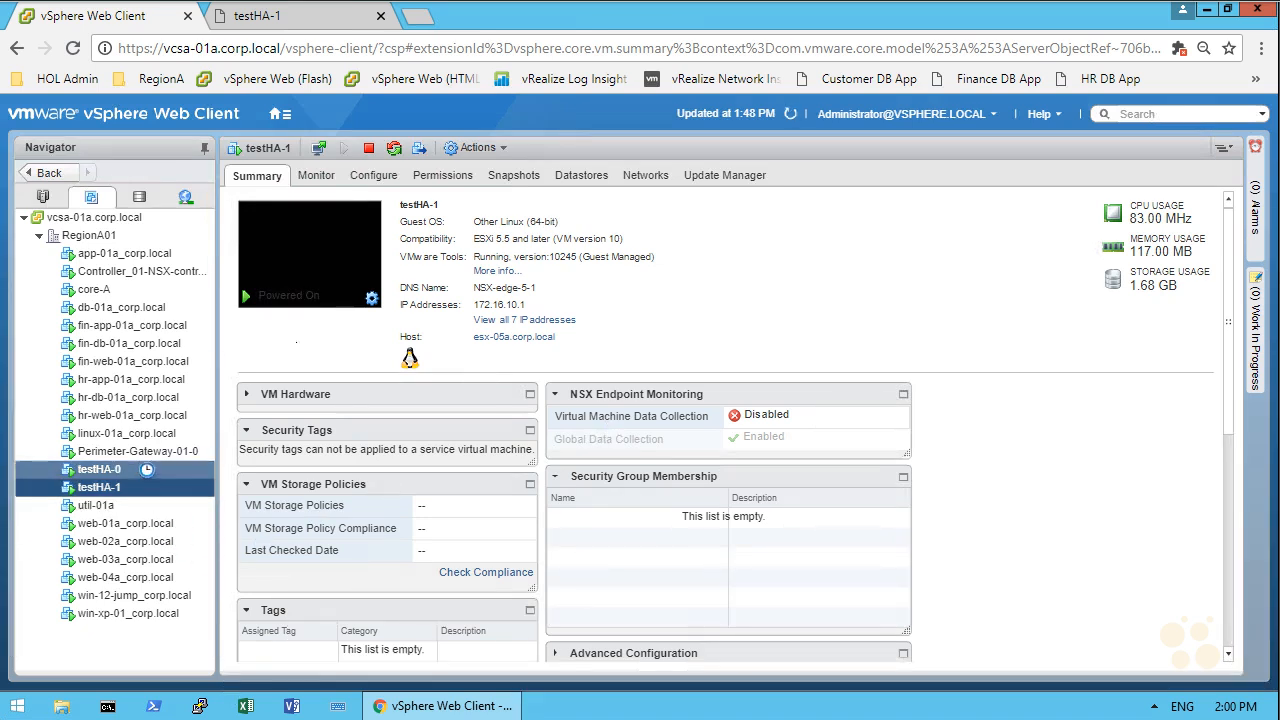
# Run "show service highavailability" again in the testHA-1 console and page through the HA status output
pyautogui.click(289, 20)
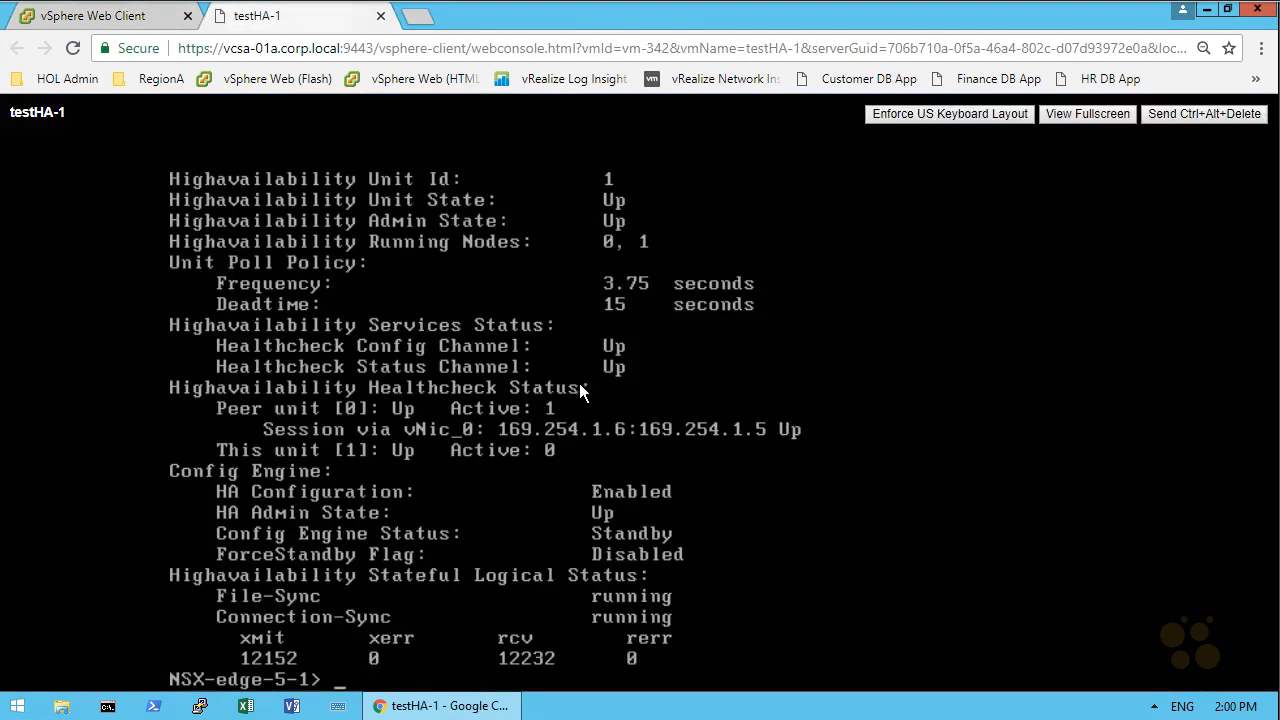
pyautogui.write('show service highavailability')
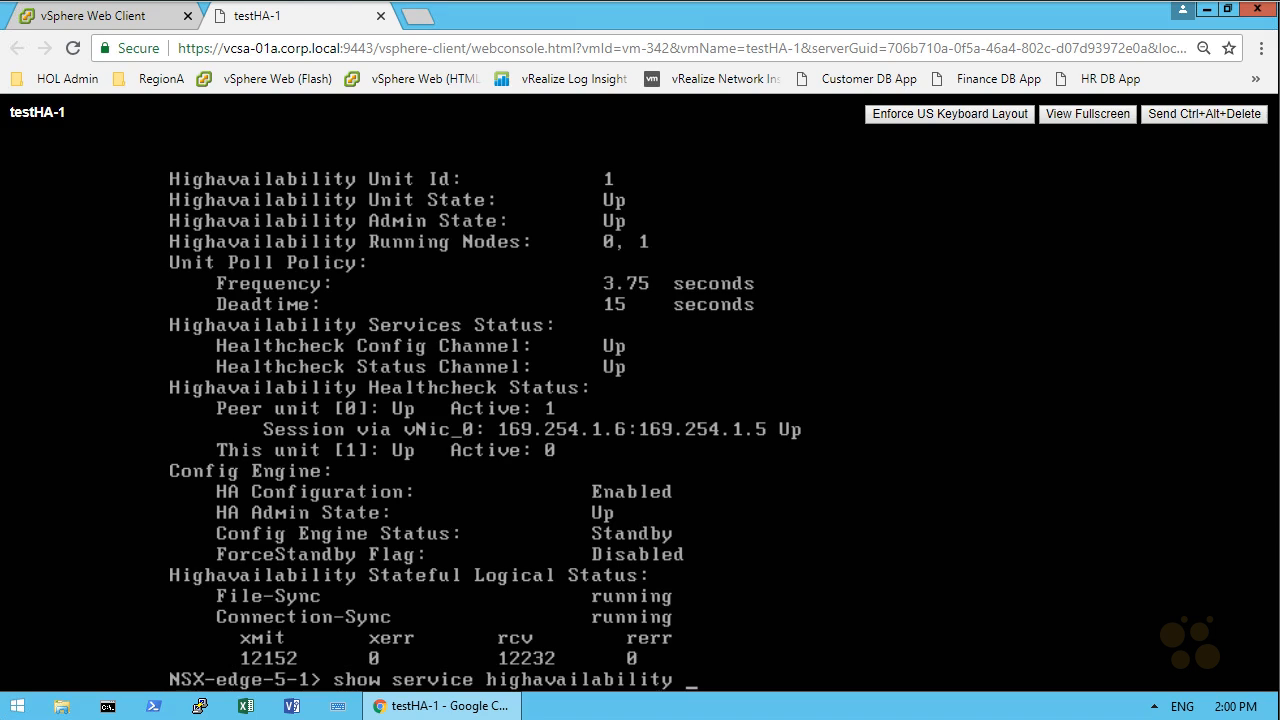
pyautogui.press('Return')
pyautogui.press('Return')
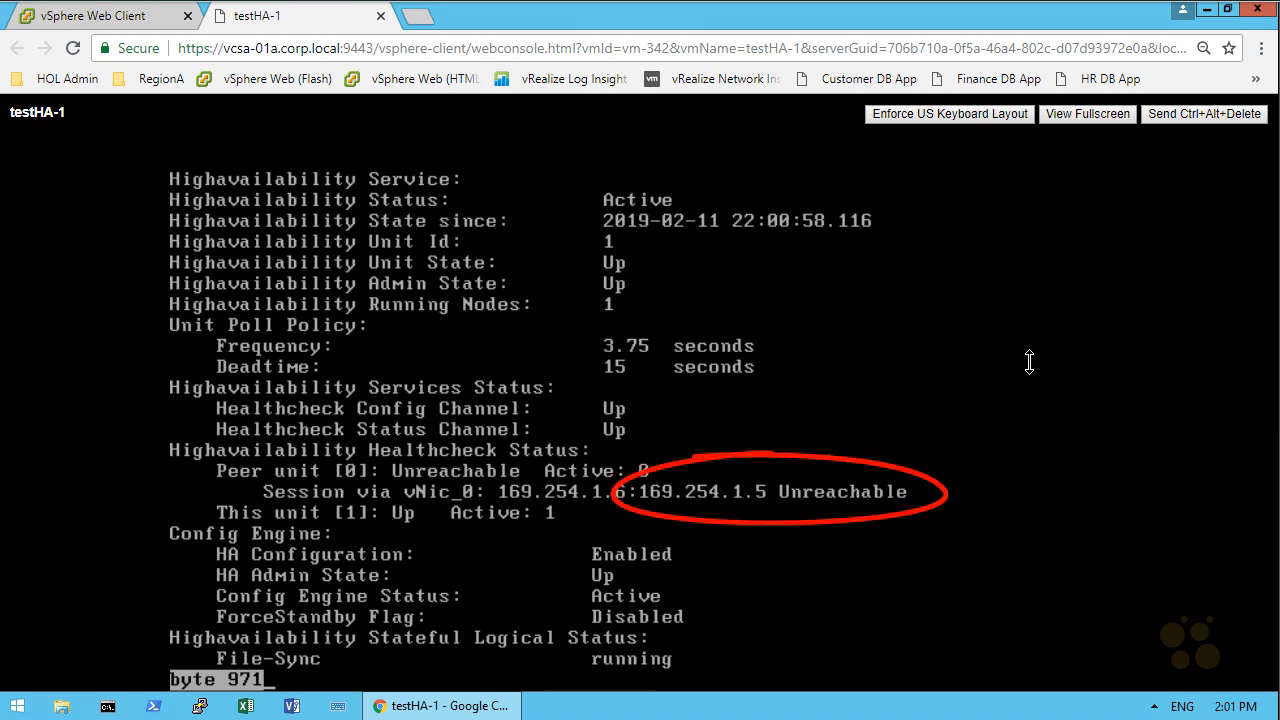
pyautogui.press('space')
# Exit the command-line session on testHA-1 and close its console
pyautogui.write('exit')
pyautogui.press('Return')
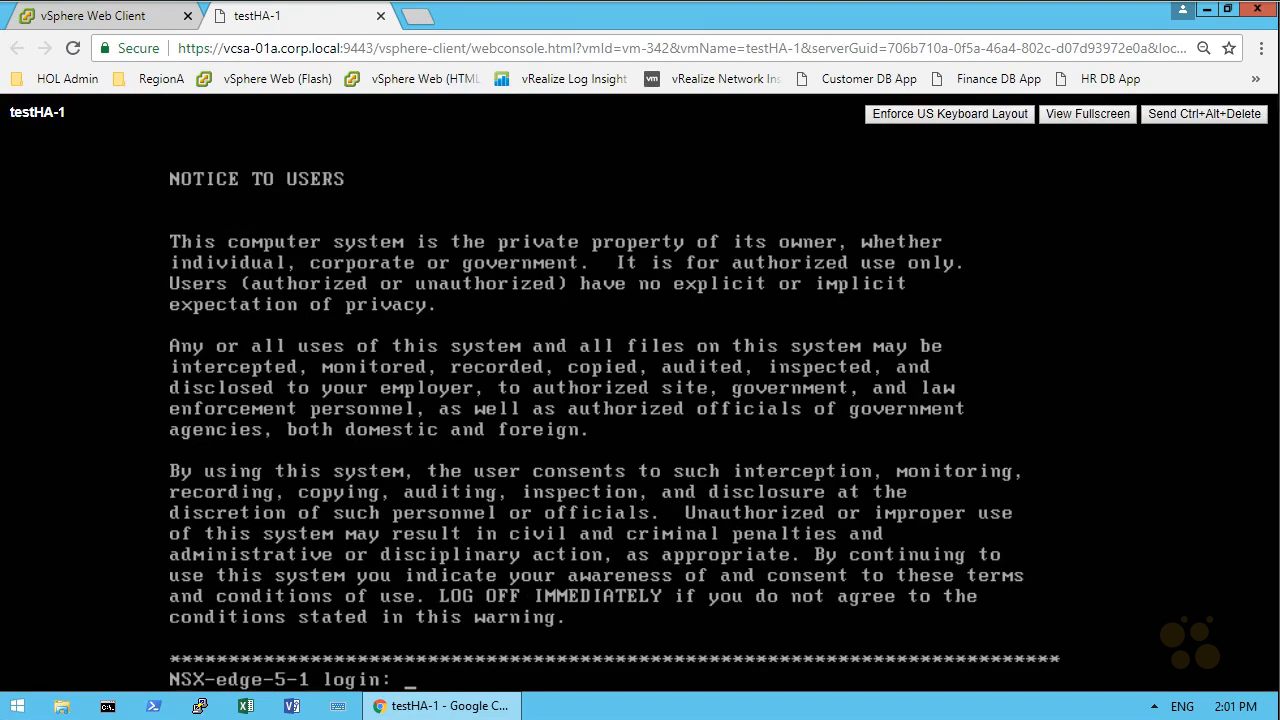
pyautogui.click(380, 15)
# Power the suspended testHA-0 virtual machine back on from the inventory
pyautogui.click(100, 470)
pyautogui.rightClick(100, 470)
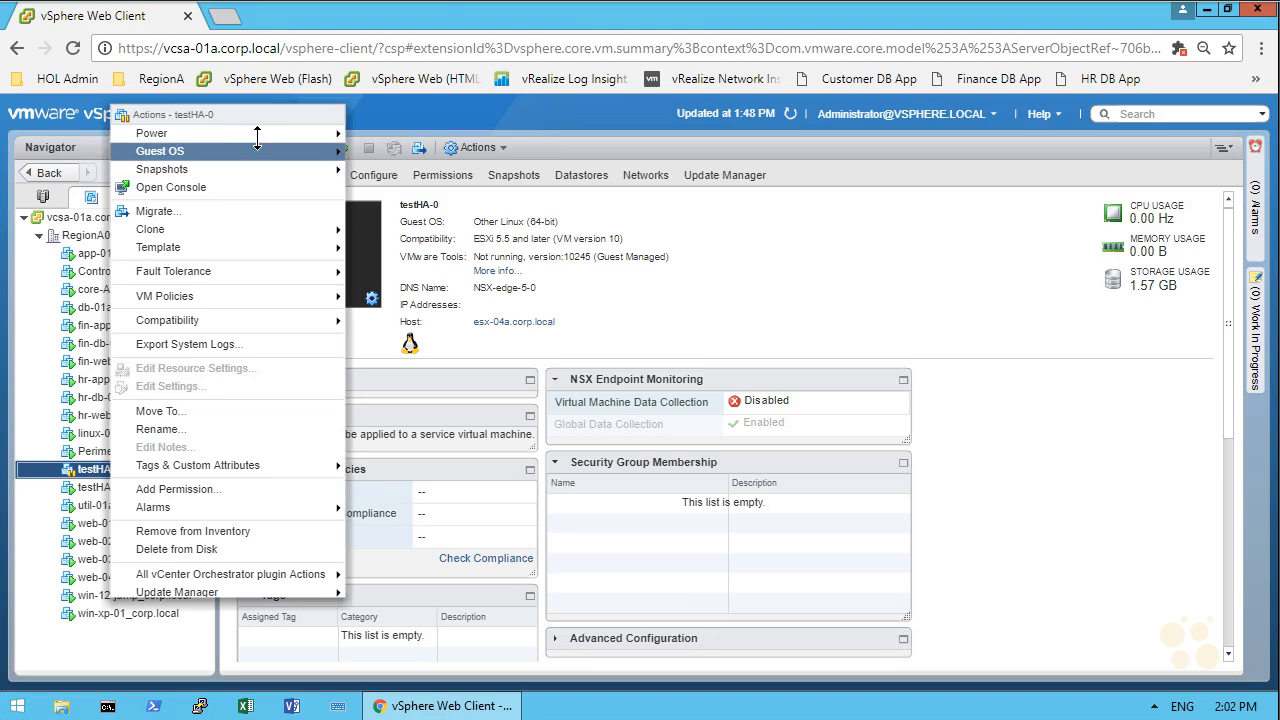
pyautogui.moveTo(263, 133)
pyautogui.click(382, 135)
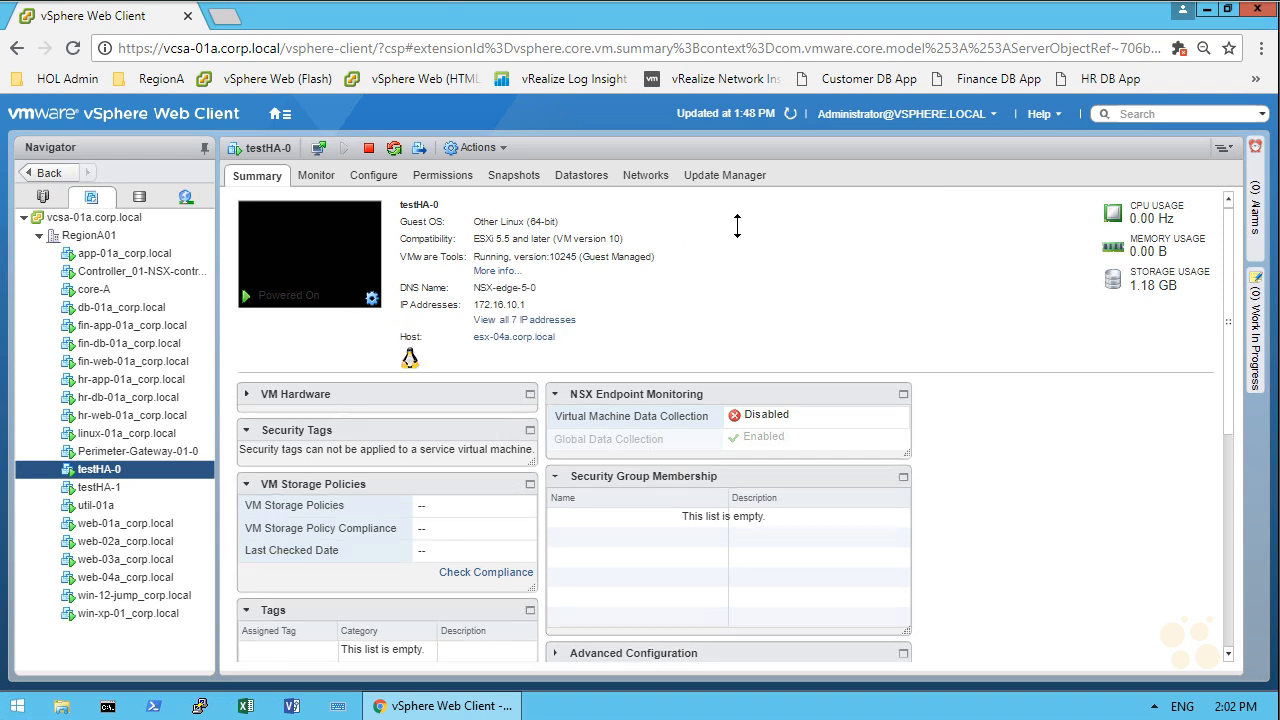
# Open the configuration settings of the testHA logical router from the NSX Edges list under Networking & Security
pyautogui.click(281, 113)
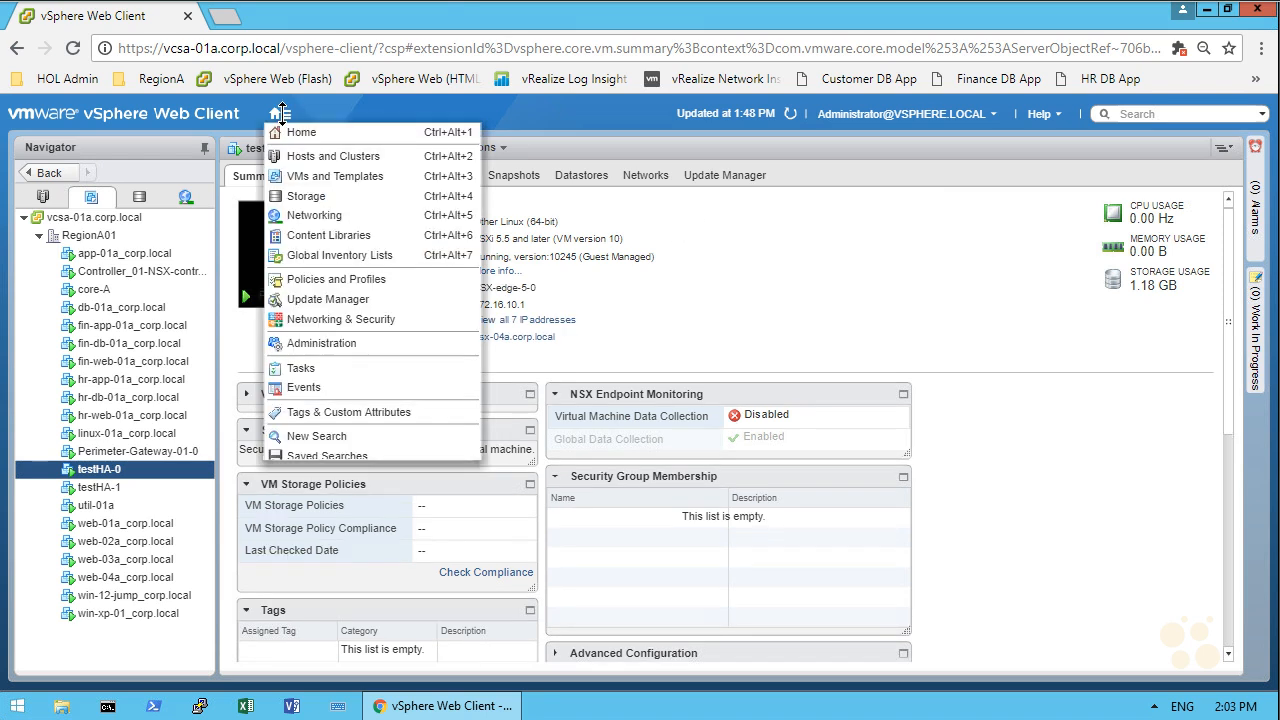
pyautogui.click(336, 319)
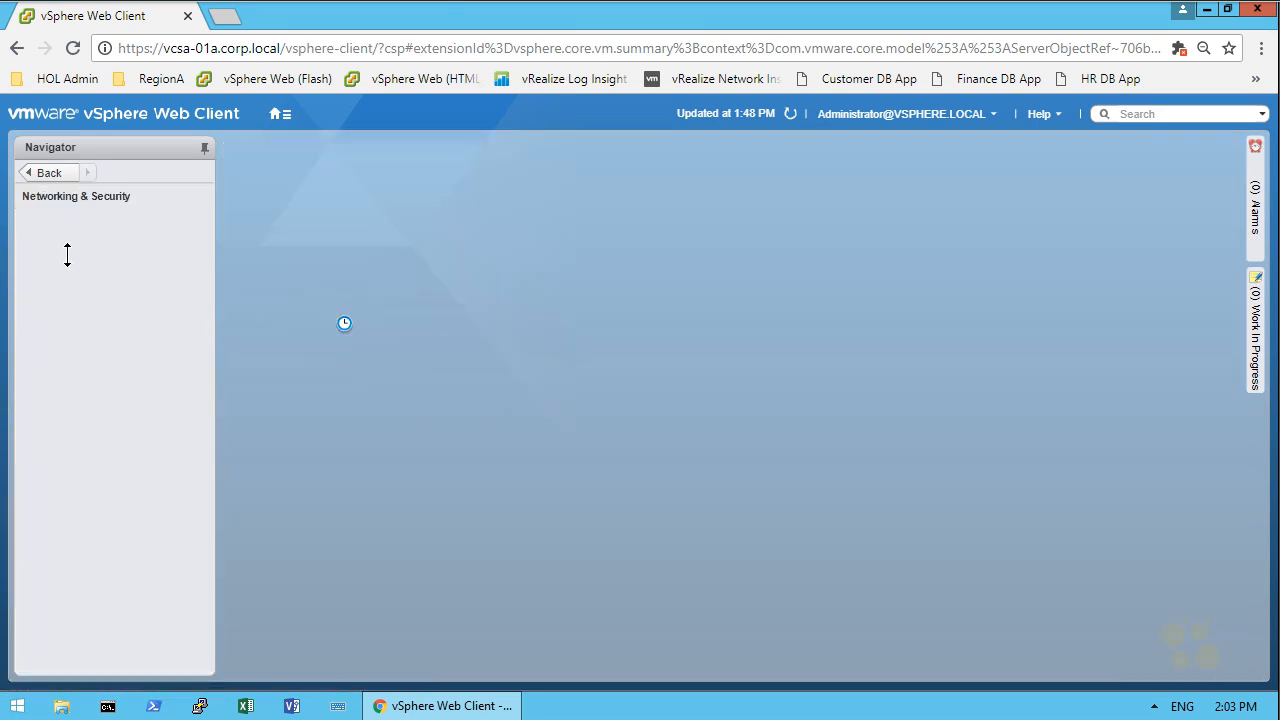
pyautogui.click(70, 322)
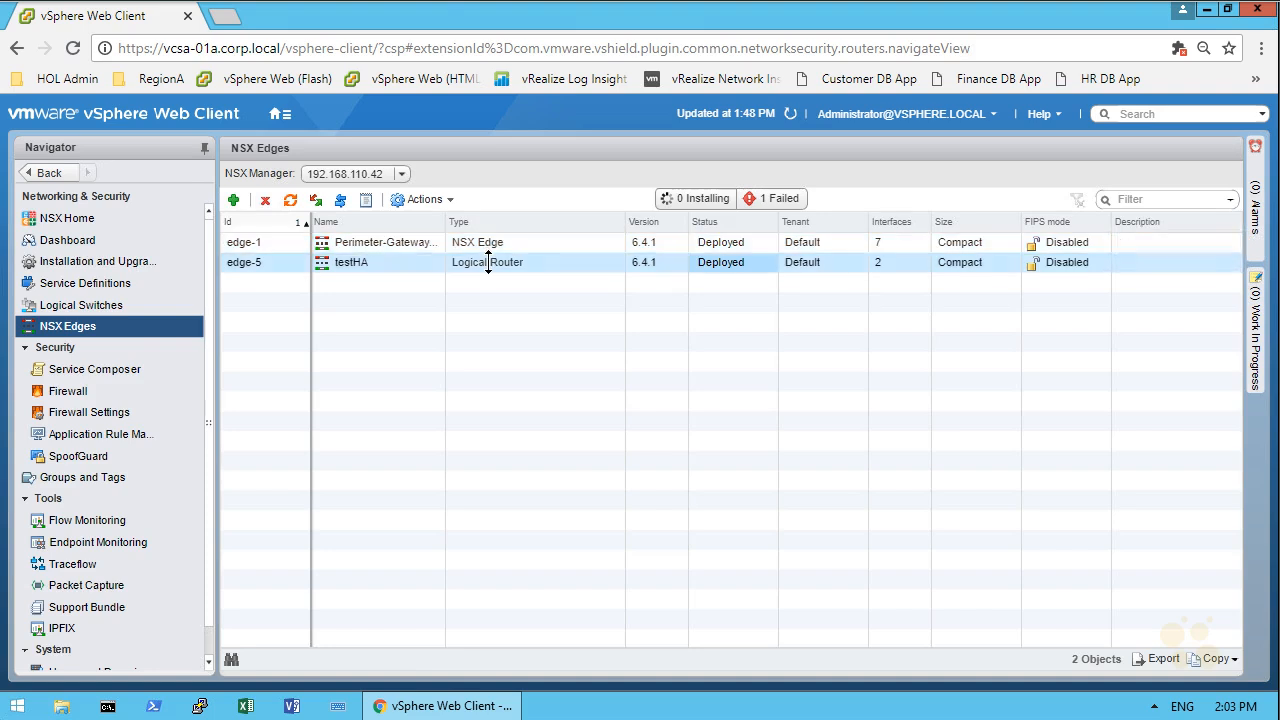
pyautogui.click(490, 264)
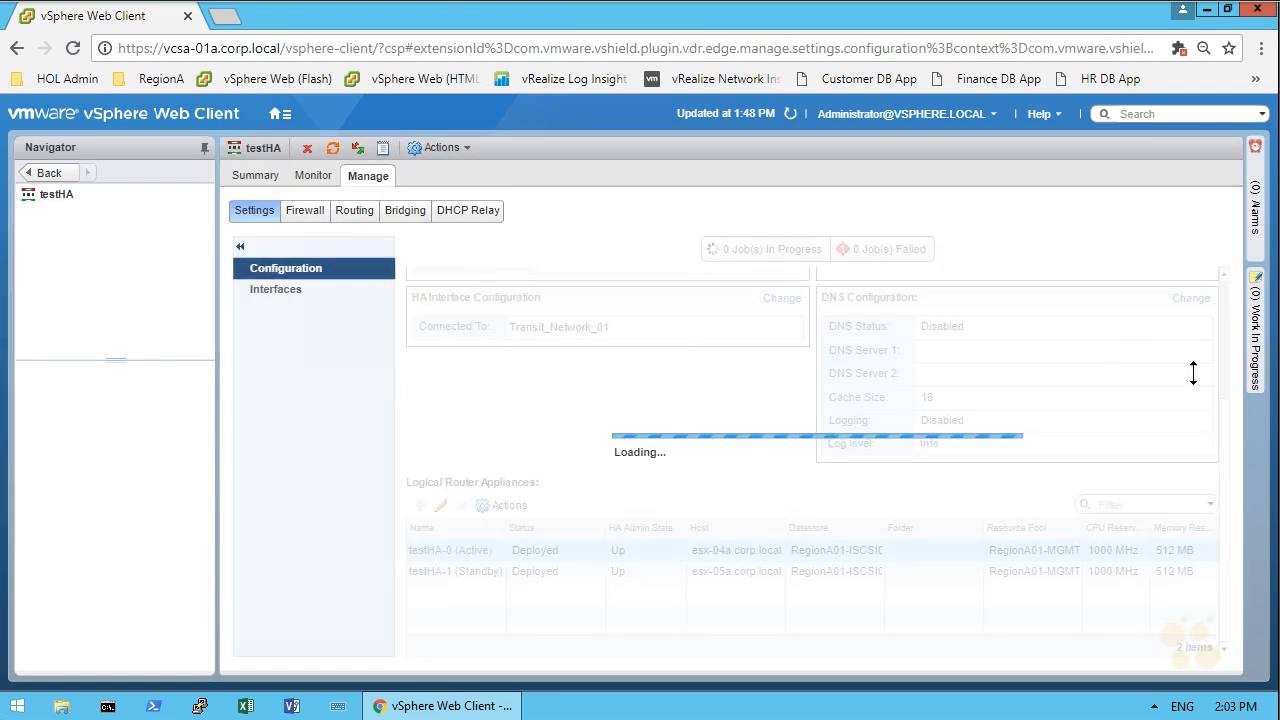
# Switch the browser to full screen and review testHA's HA configuration and logical router appliances
pyautogui.click(1261, 48)
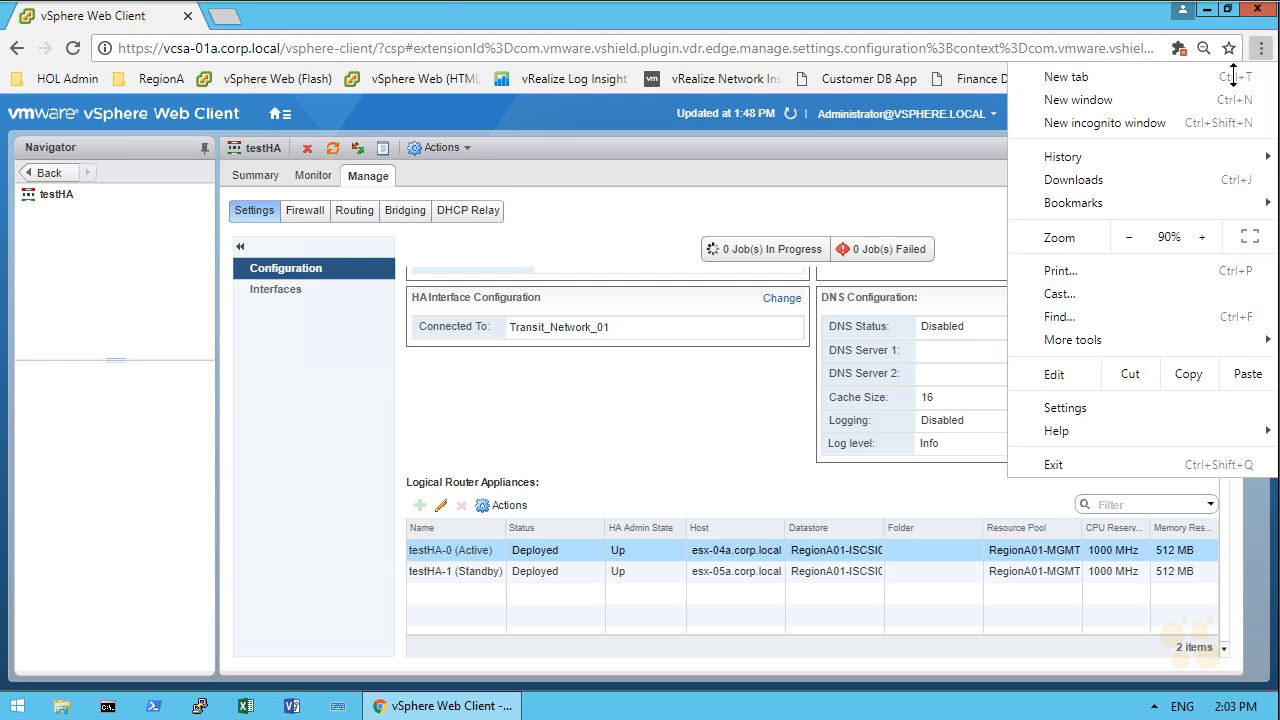
pyautogui.click(1249, 236)
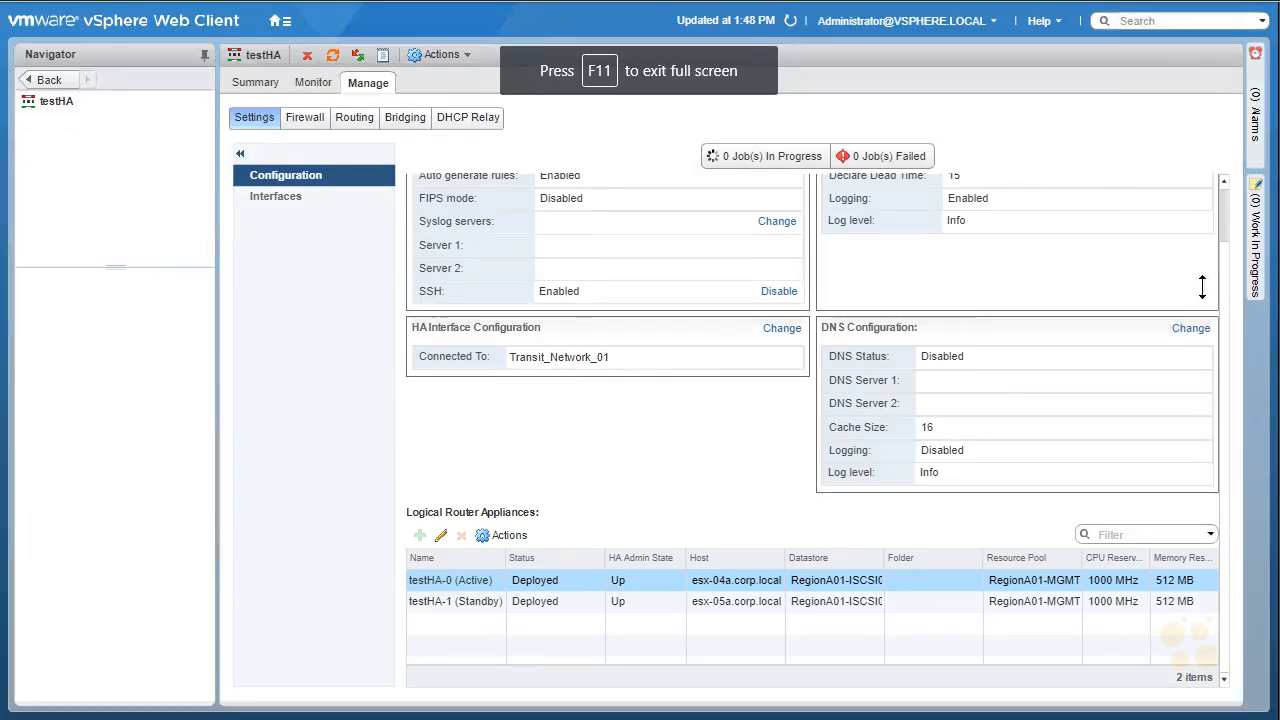
pyautogui.moveTo(1226, 264); pyautogui.dragTo(1224, 192)
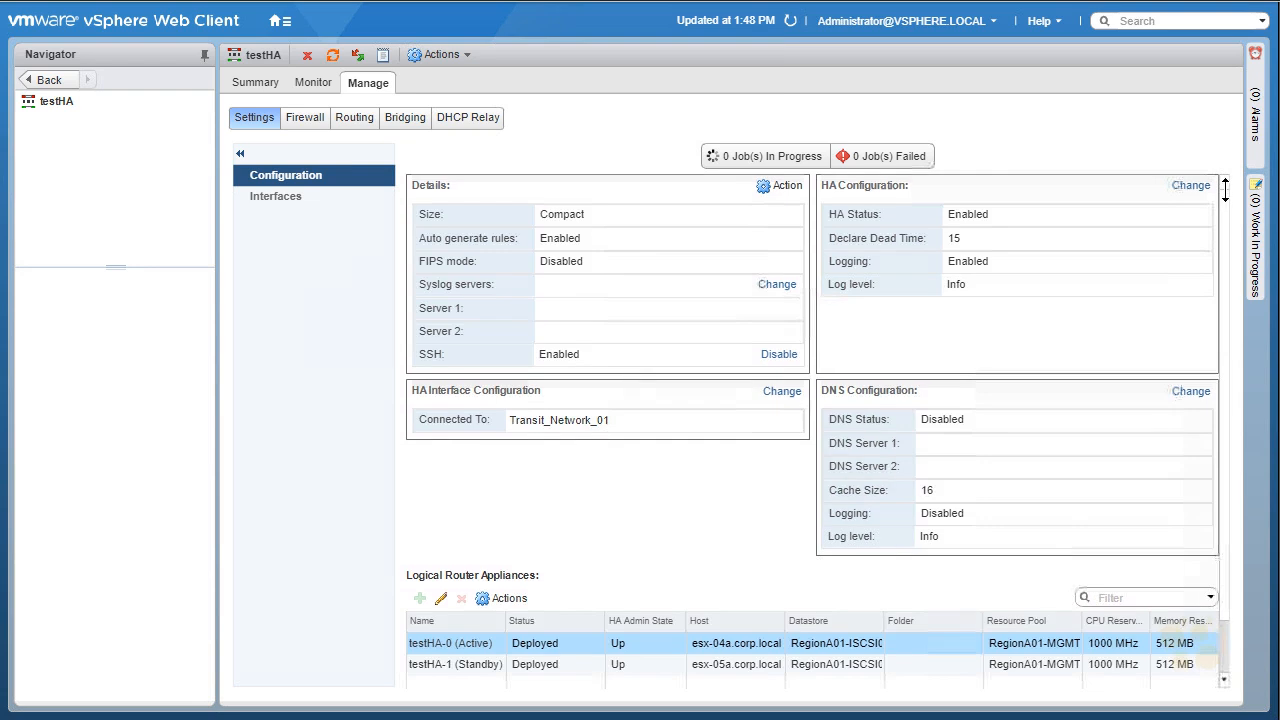